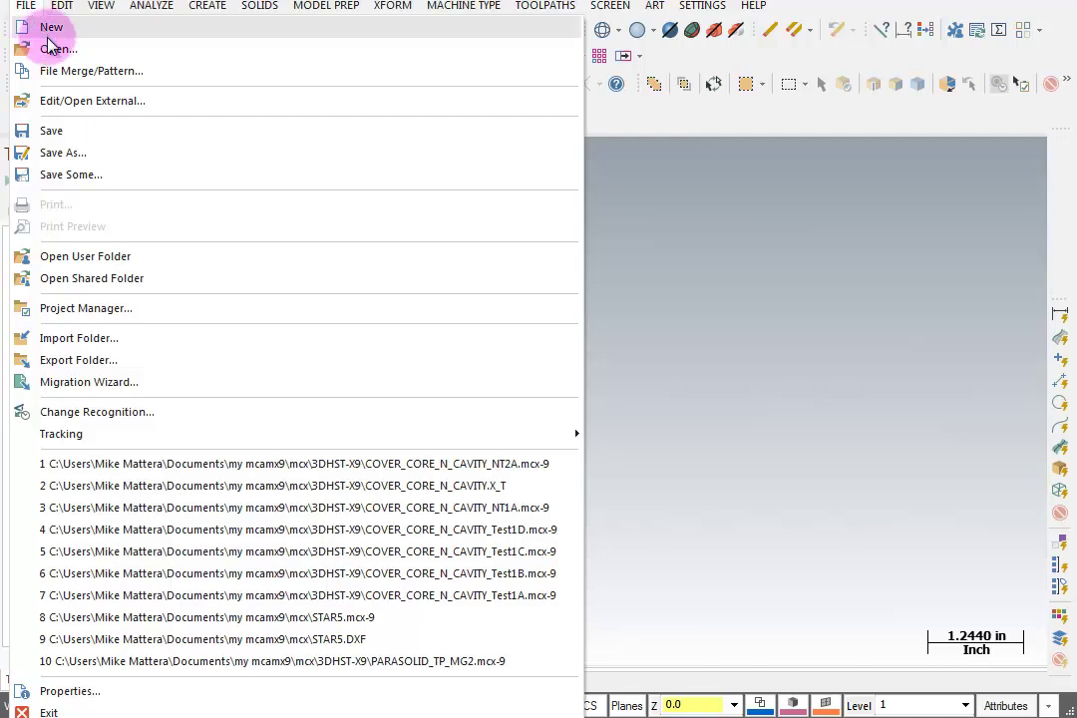
- Open the Parasolid file COVER_CORE_N_CAVITY.X_T from the 3DHST-X9 folder and show the model in the isometric view
left_click(58, 49)
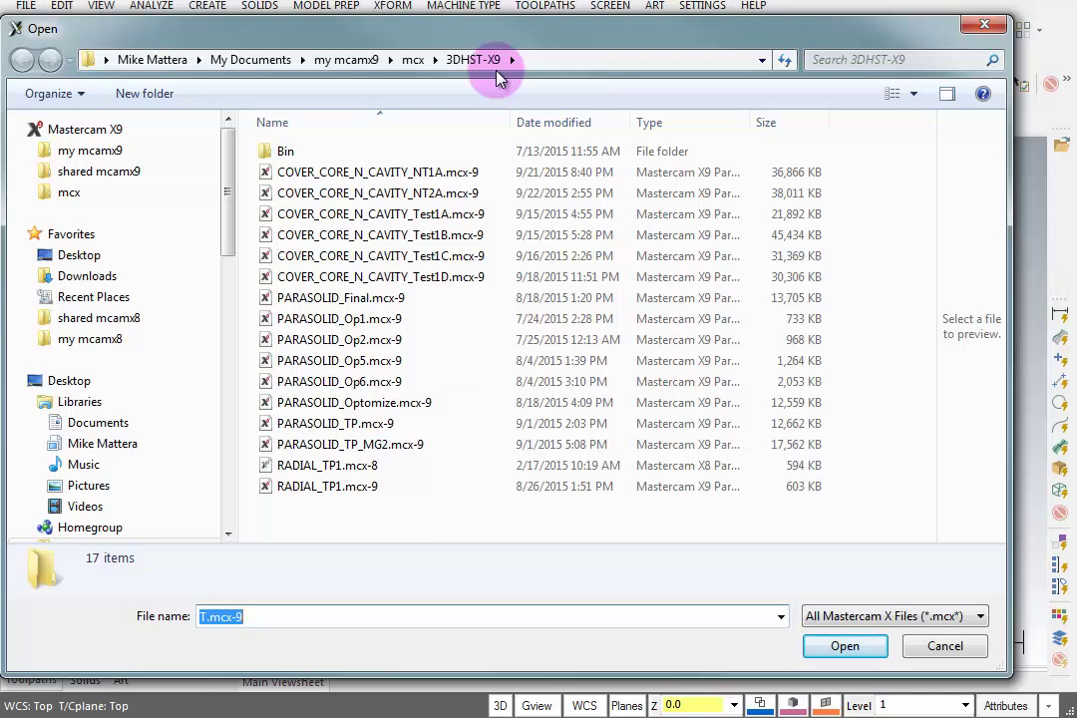
left_click(866, 618)
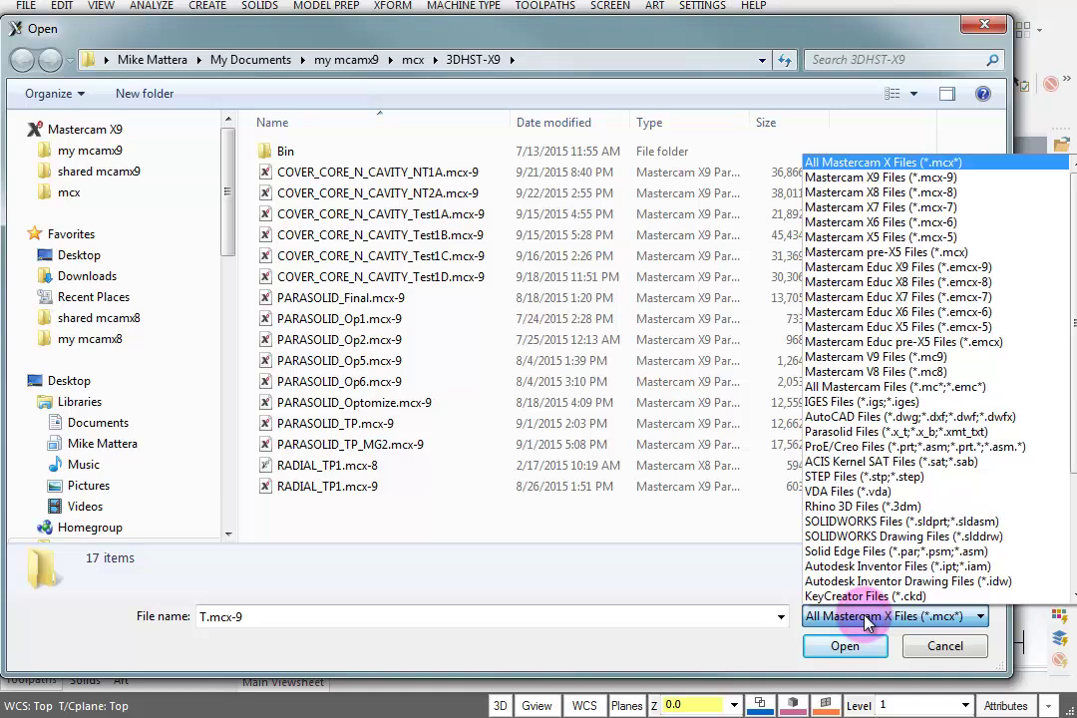
left_click(868, 433)
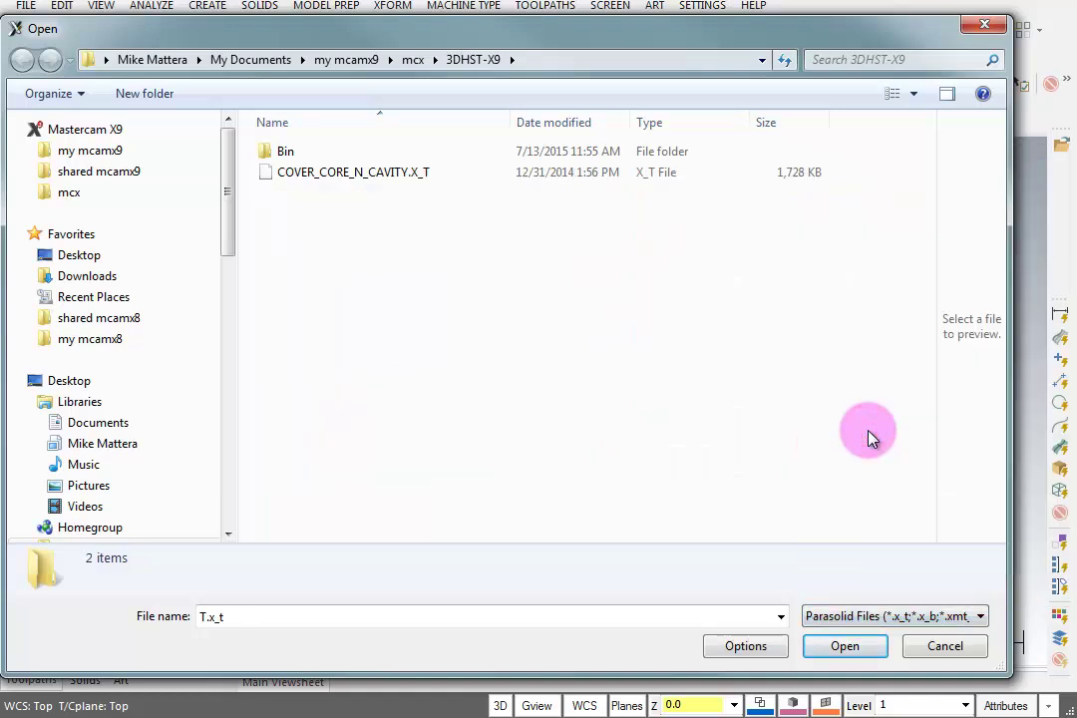
left_click(309, 180)
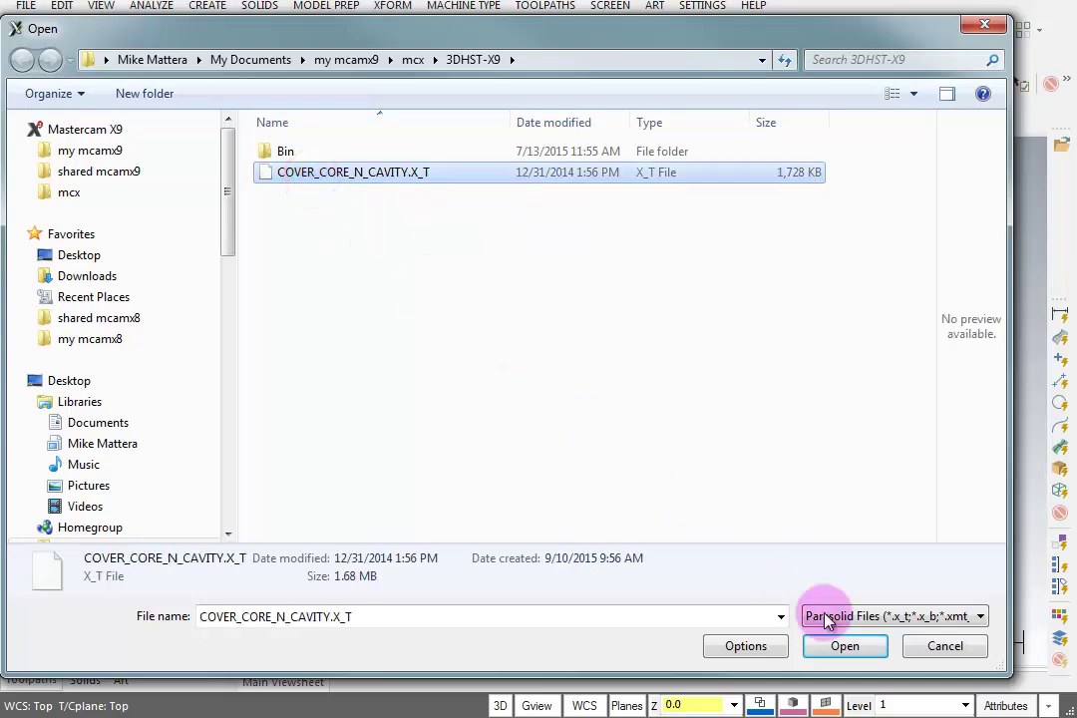
left_click(853, 650)
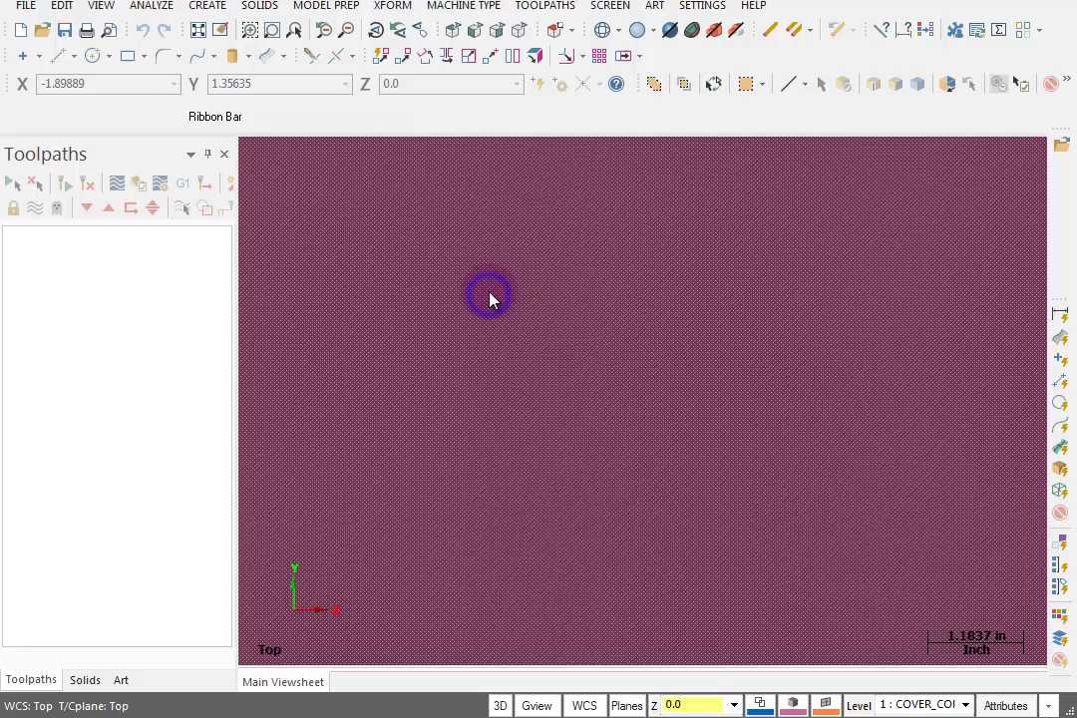
right_click(497, 286)
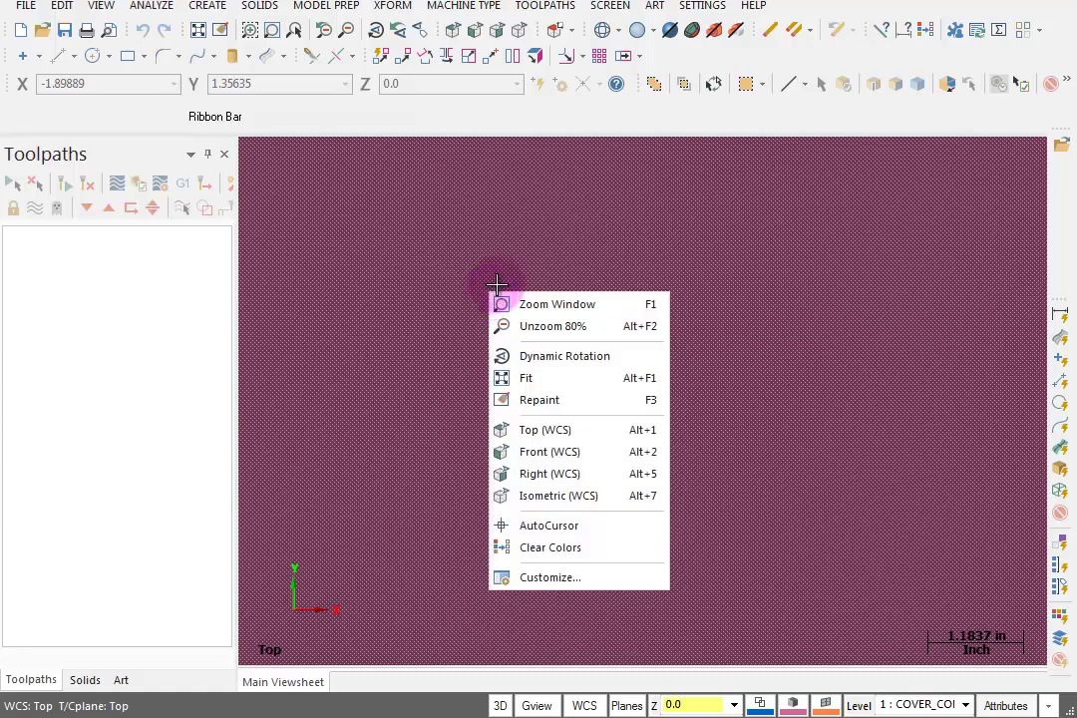
left_click(556, 496)
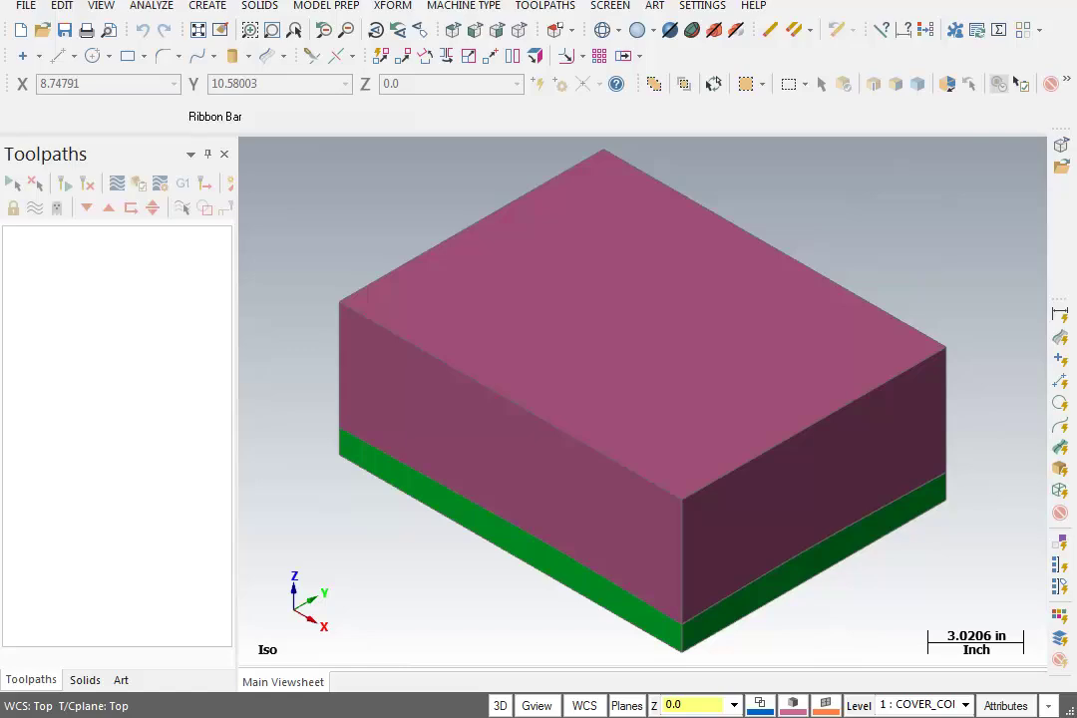
- Inspect the solids by toggling level visibility, make level 3 the main level, and leave levels 1 and 2 hidden
left_click(858, 705)
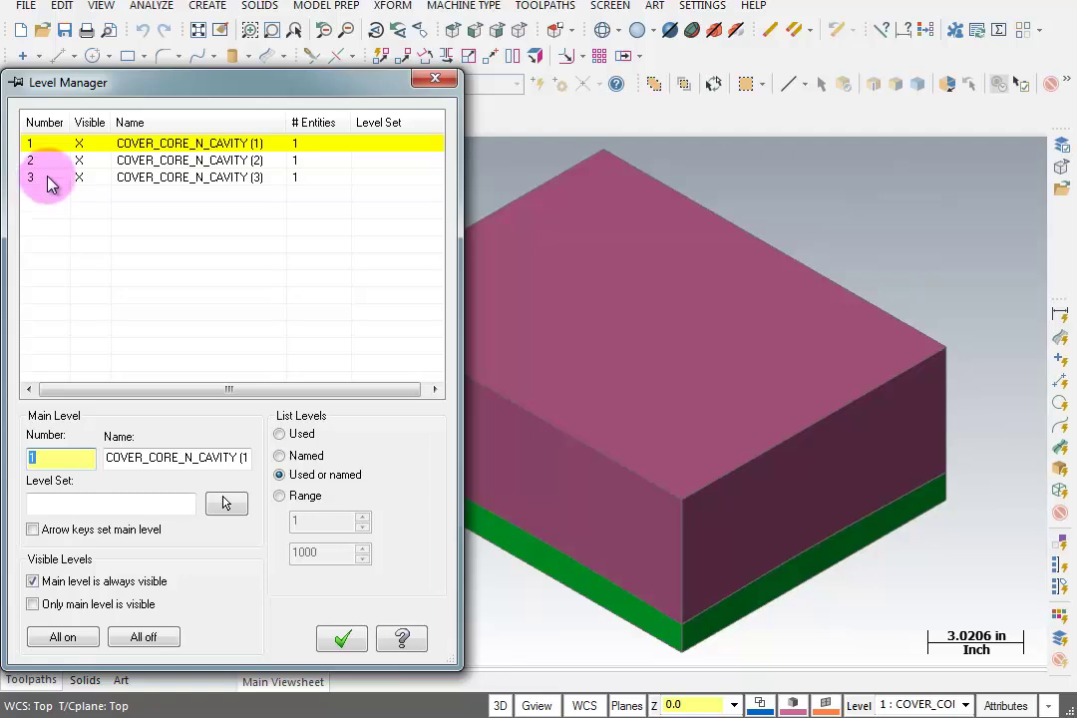
left_click(80, 178)
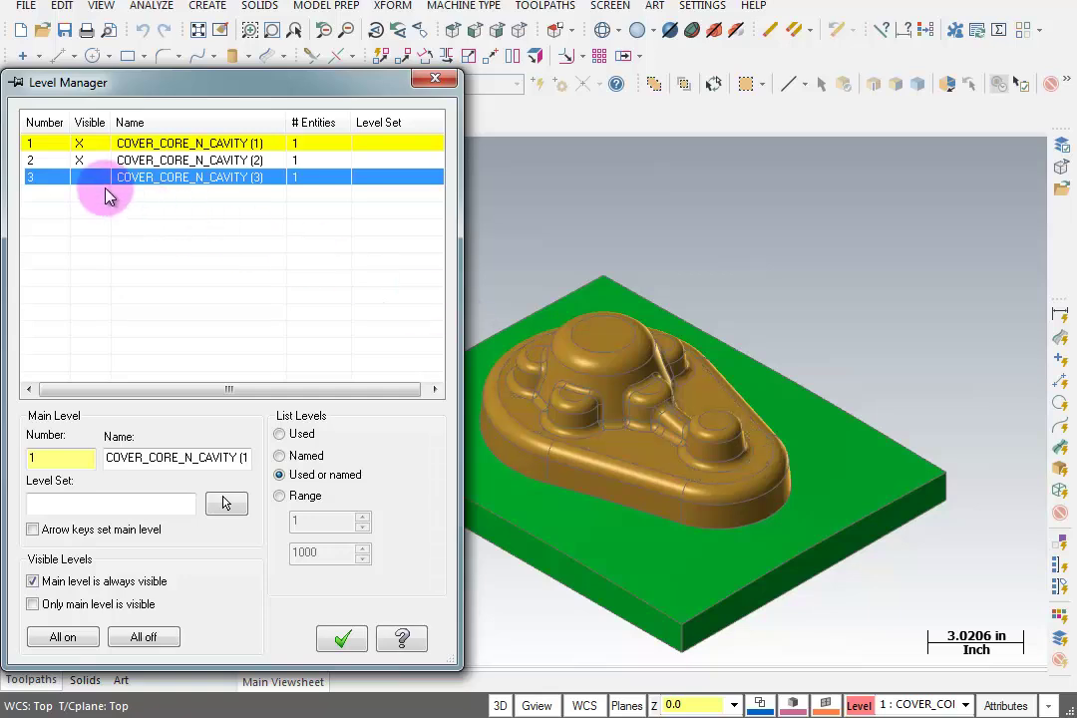
left_click(80, 161)
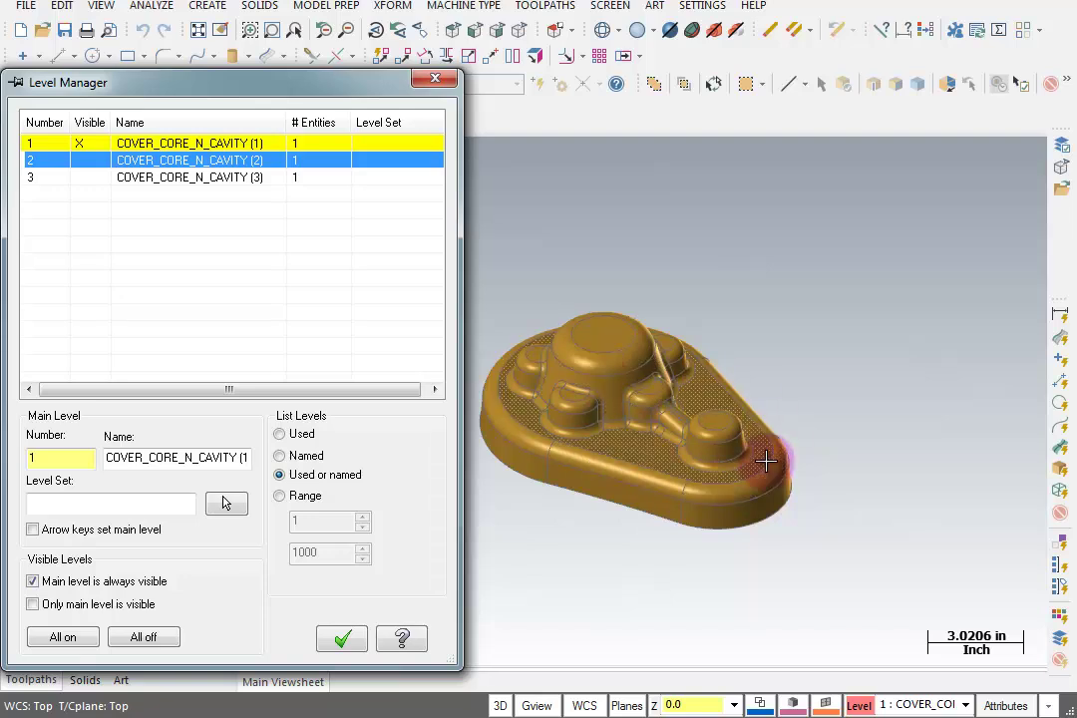
left_click(86, 178)
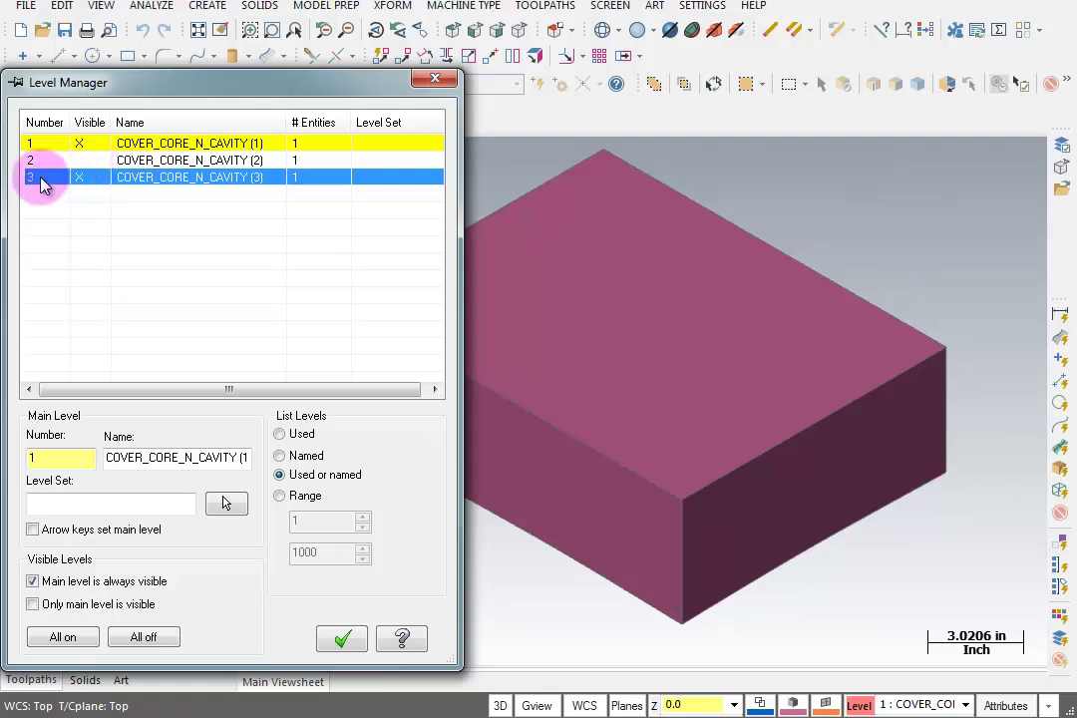
left_click(40, 178)
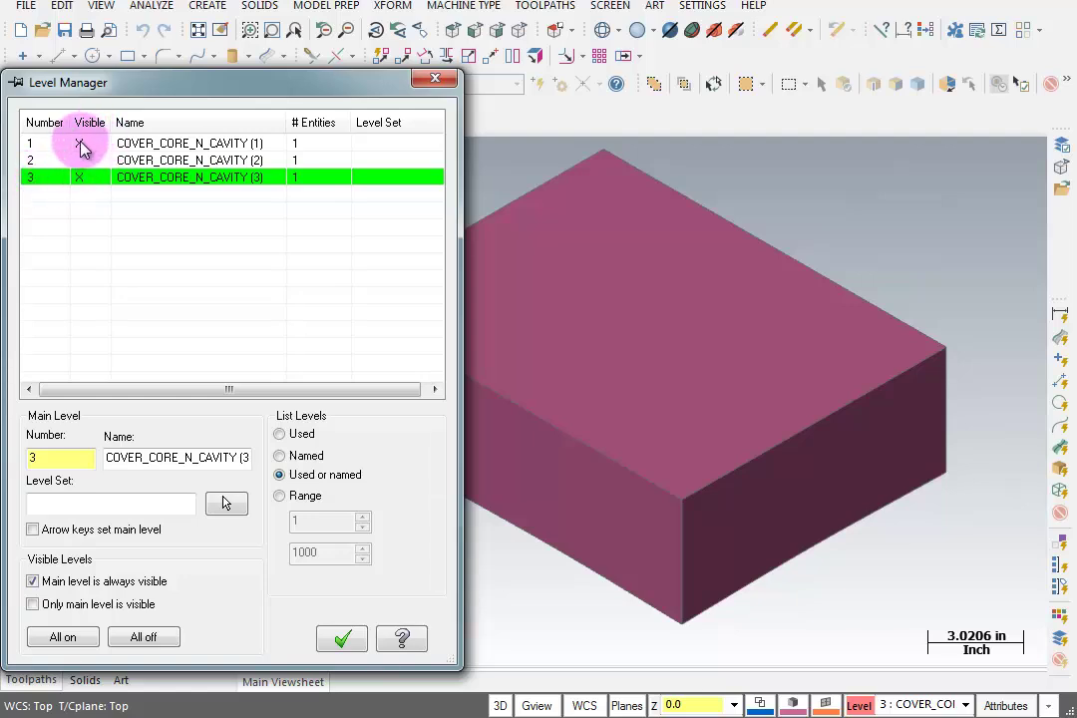
left_click(80, 144)
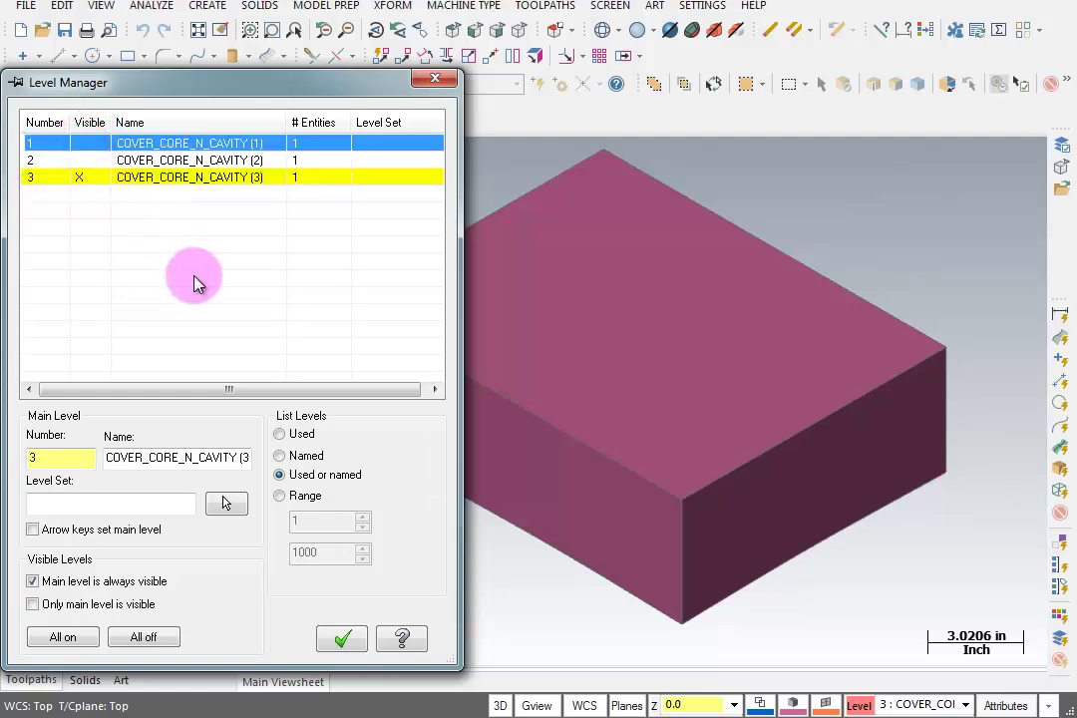
- Enable translucent display in the shading settings
left_click(653, 31)
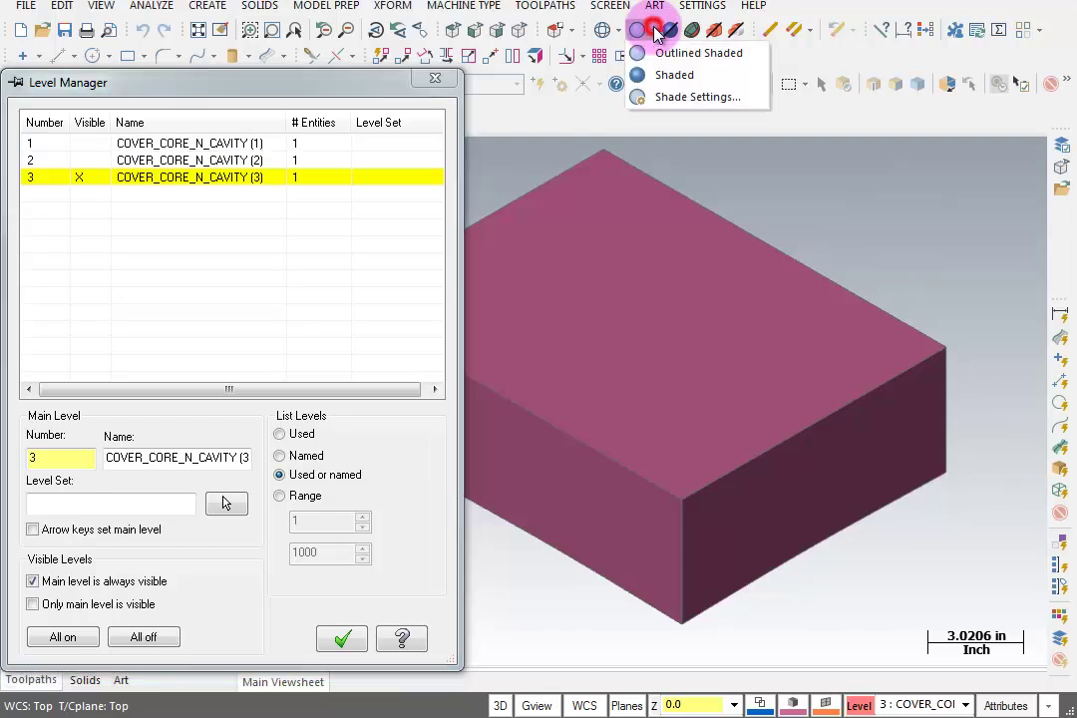
left_click(685, 100)
left_click(143, 443)
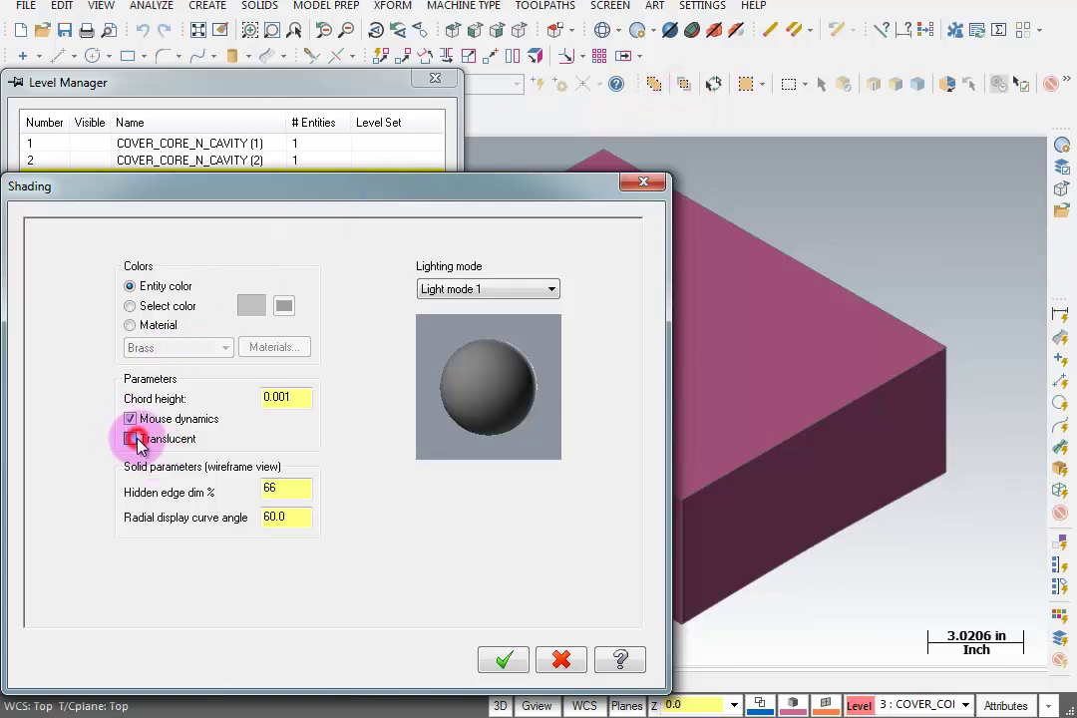
left_click(506, 661)
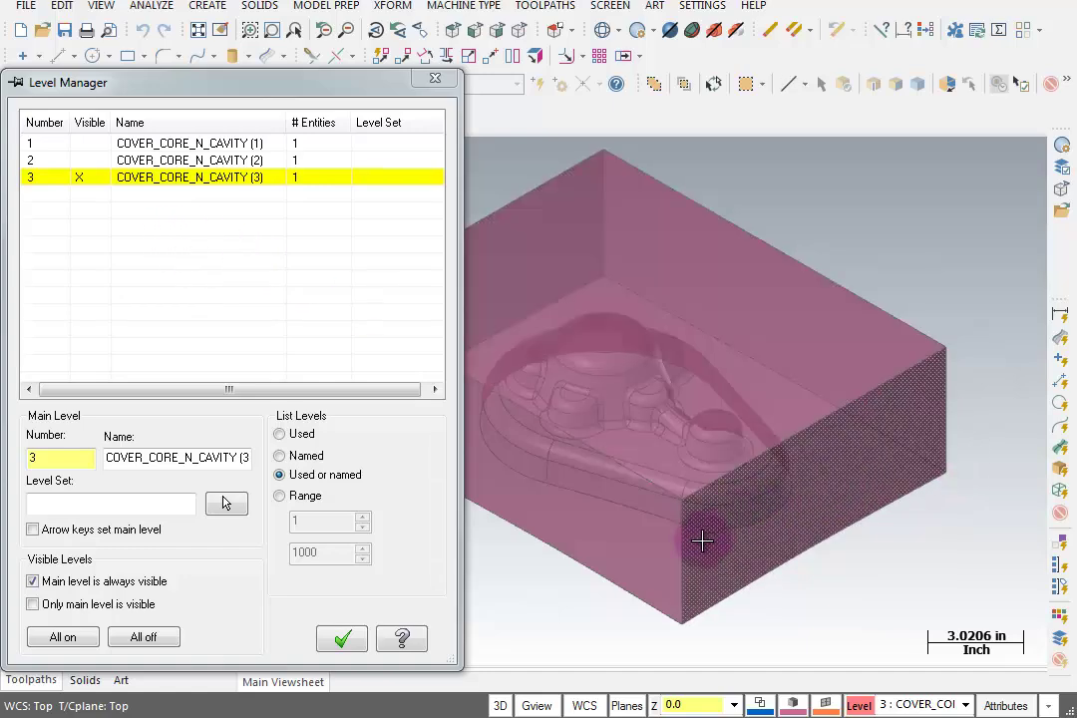
- Make level 2 the only visible level as the main level, and rename level 1 as Cover Part Solid
left_click(61, 160)
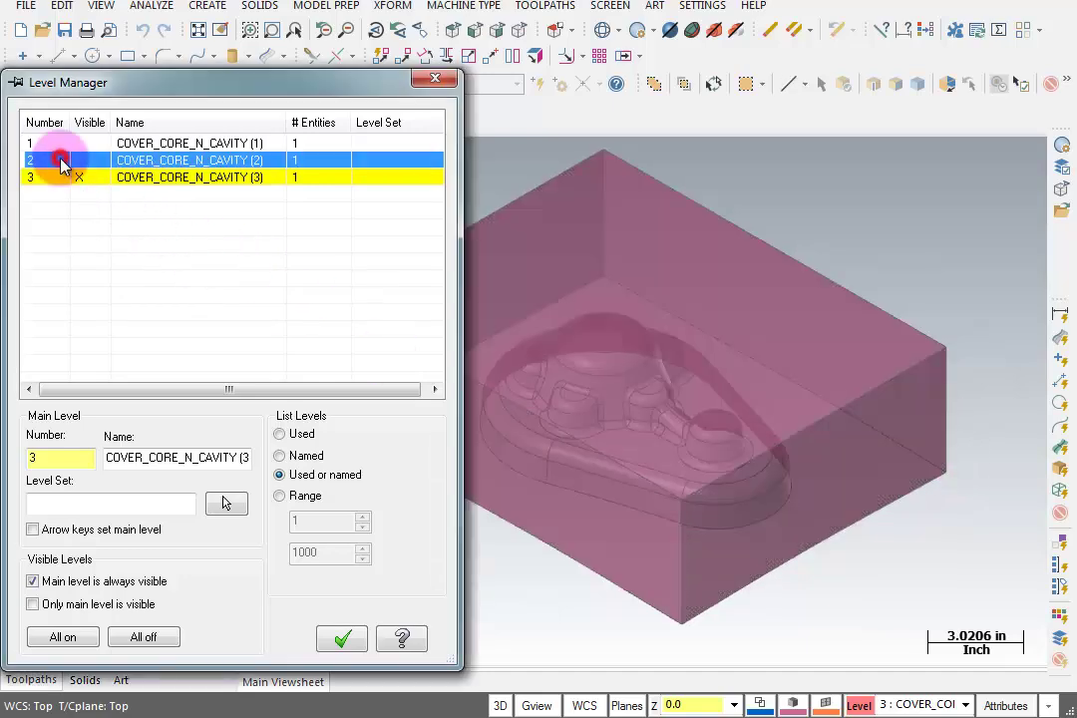
left_click(79, 177)
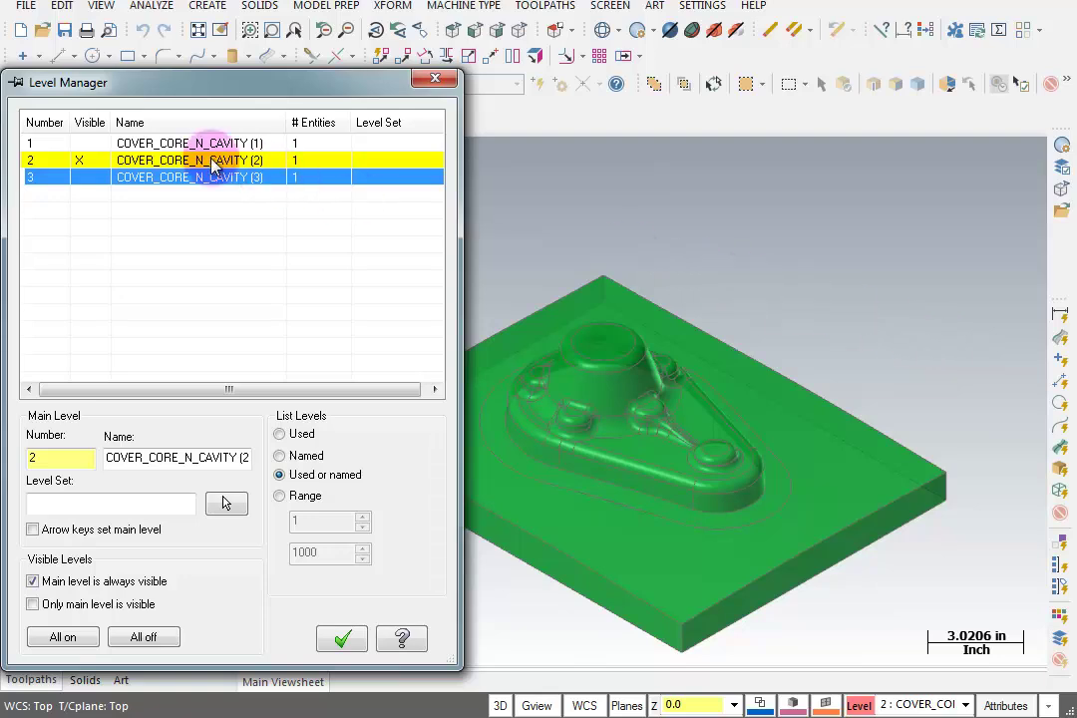
left_click(149, 145)
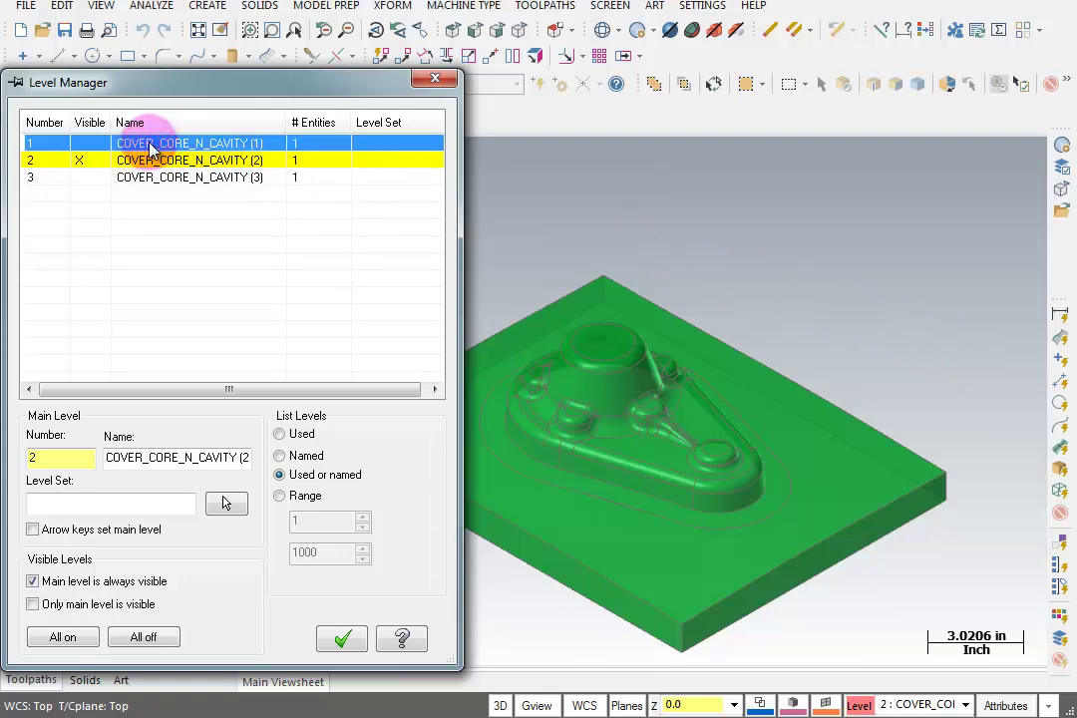
left_click(149, 144)
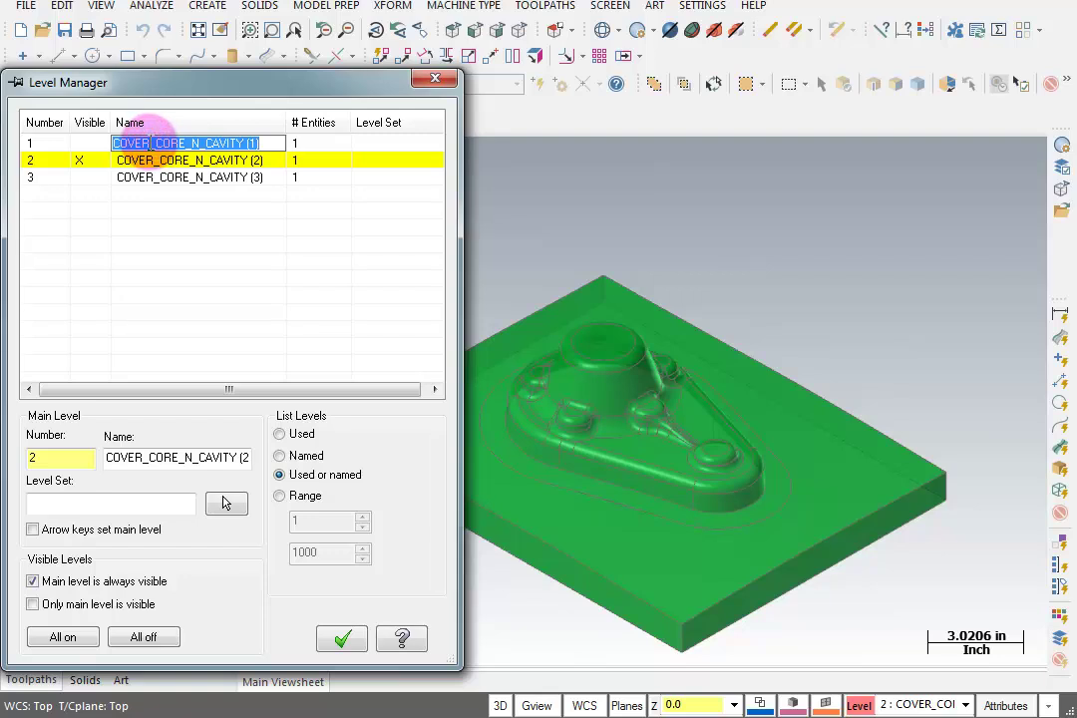
type("Cover Part Solid")
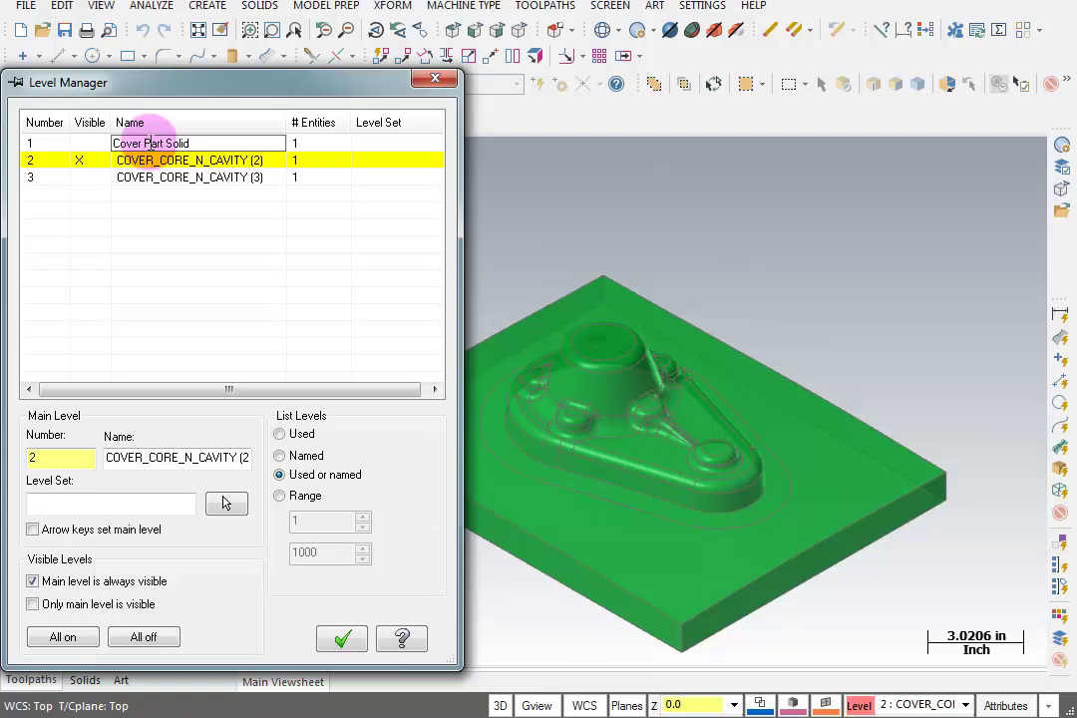
key("Return")
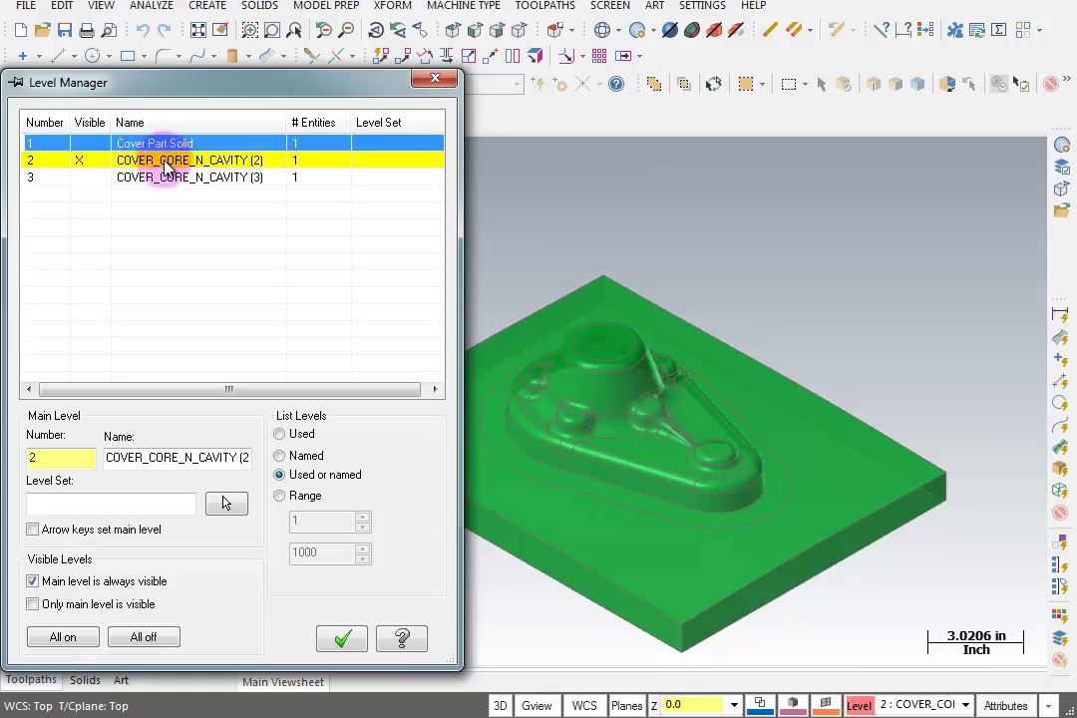
- Rename level 2 as Cover Core Solid and level 3 as Cover Cavity Solid
left_click(165, 163)
left_click(162, 162)
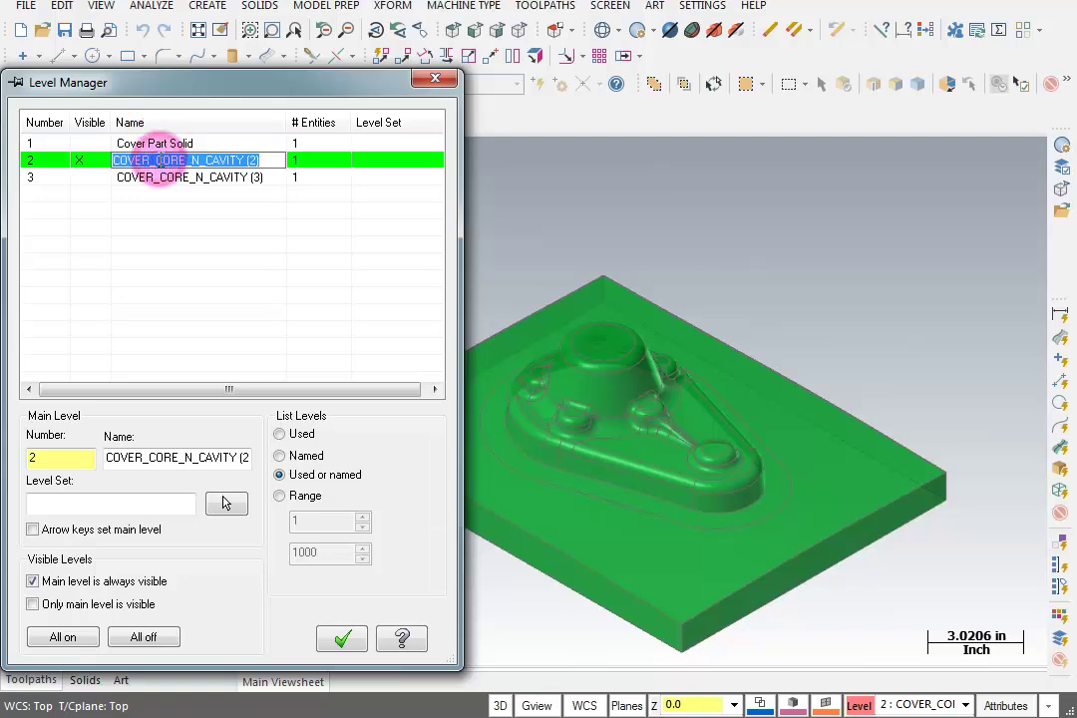
type("Cover Core So")
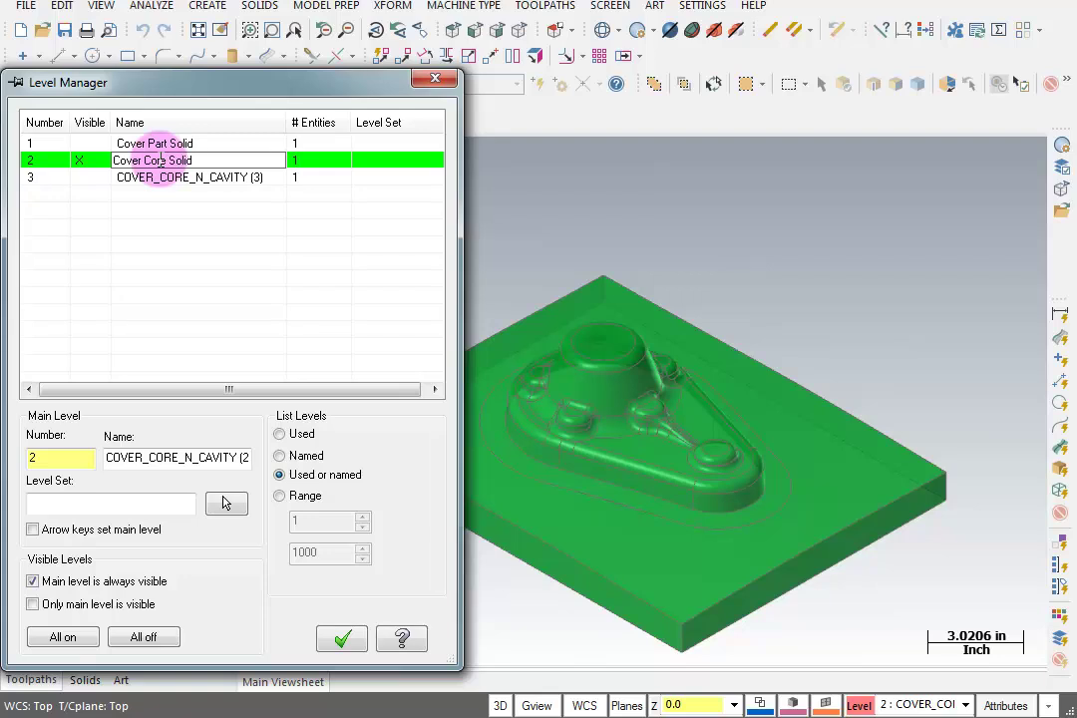
type("lid")
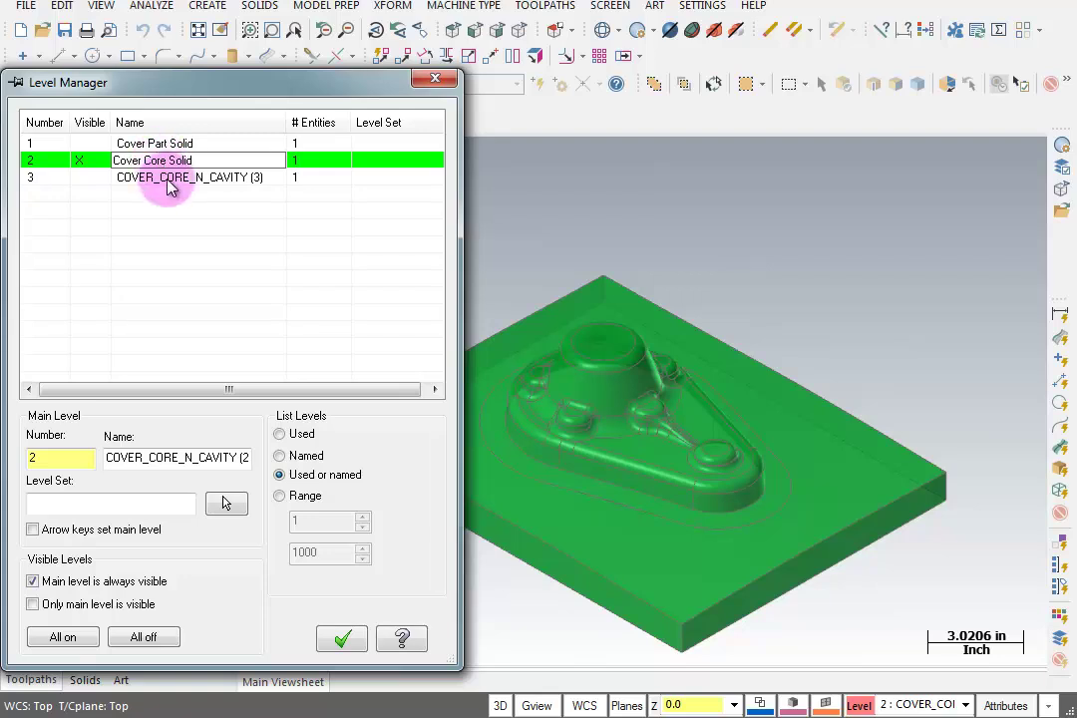
left_click(165, 178)
type("Cover Cavity Solid")
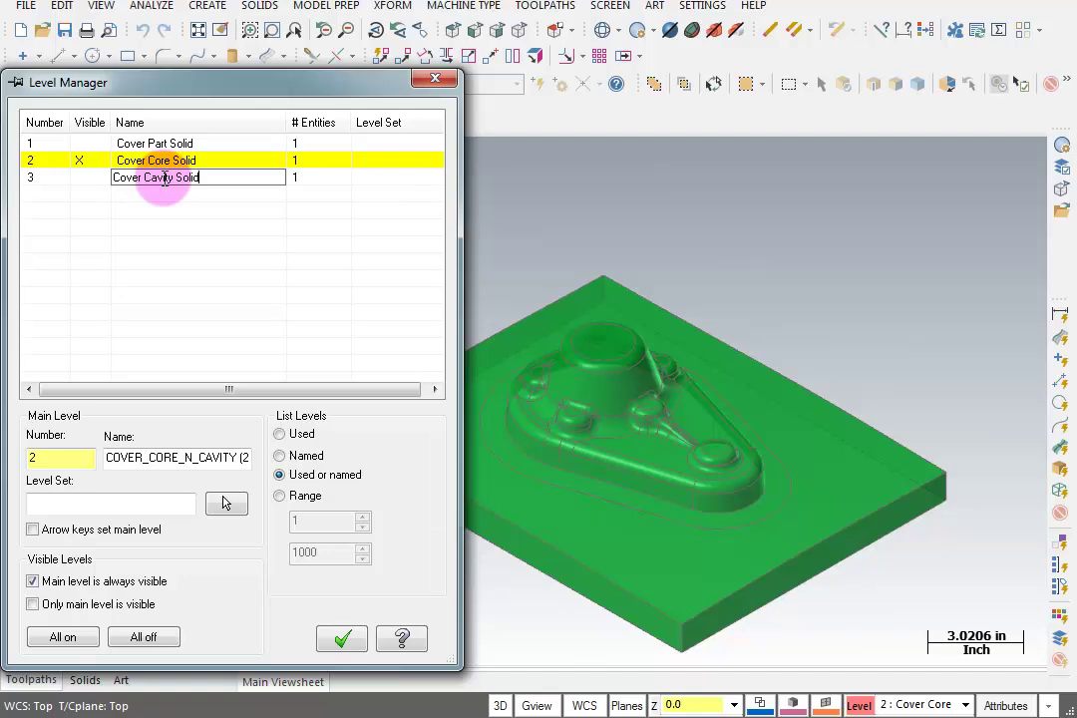
key("Return")
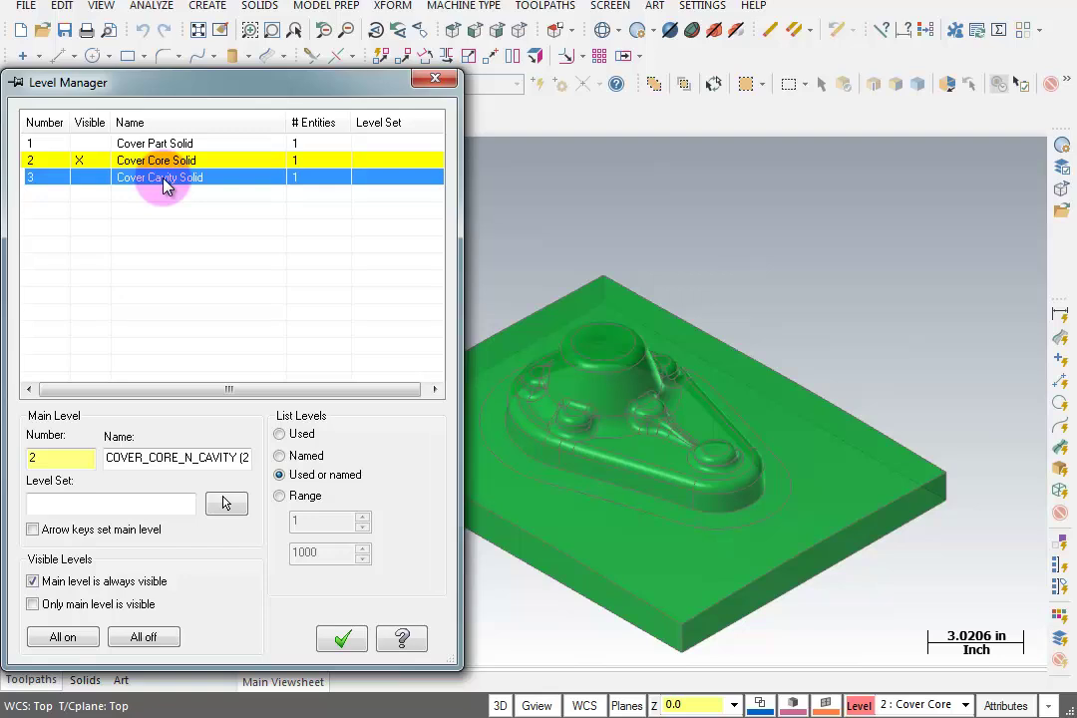
- Make the Cover Cavity Solid level the main level and hide the Cover Core Solid level
left_click(79, 176)
left_click(54, 159)
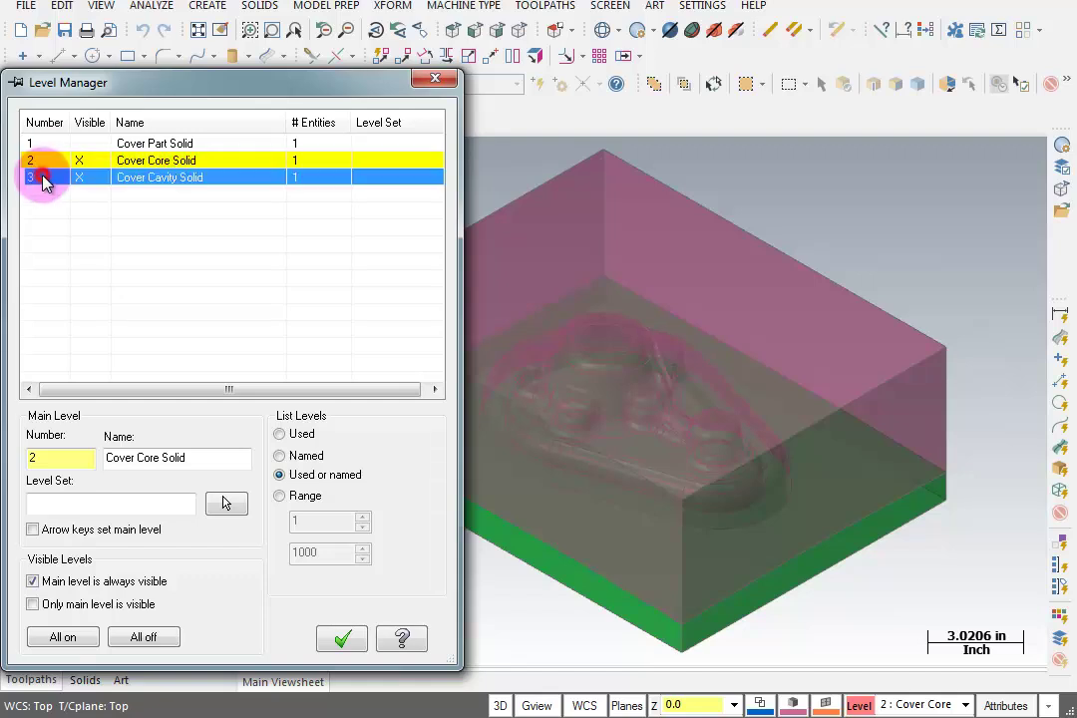
left_click(43, 177)
left_click(79, 159)
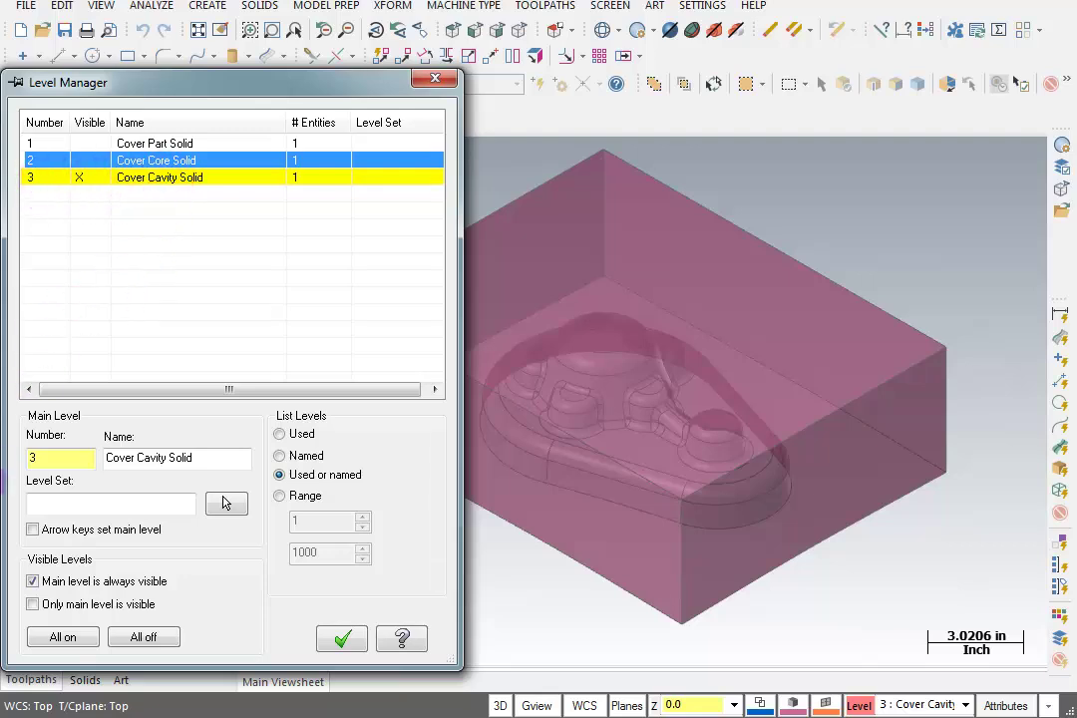
- Create level 13 named Stock Box Cavity as the main level and close the level manager
left_click(58, 461)
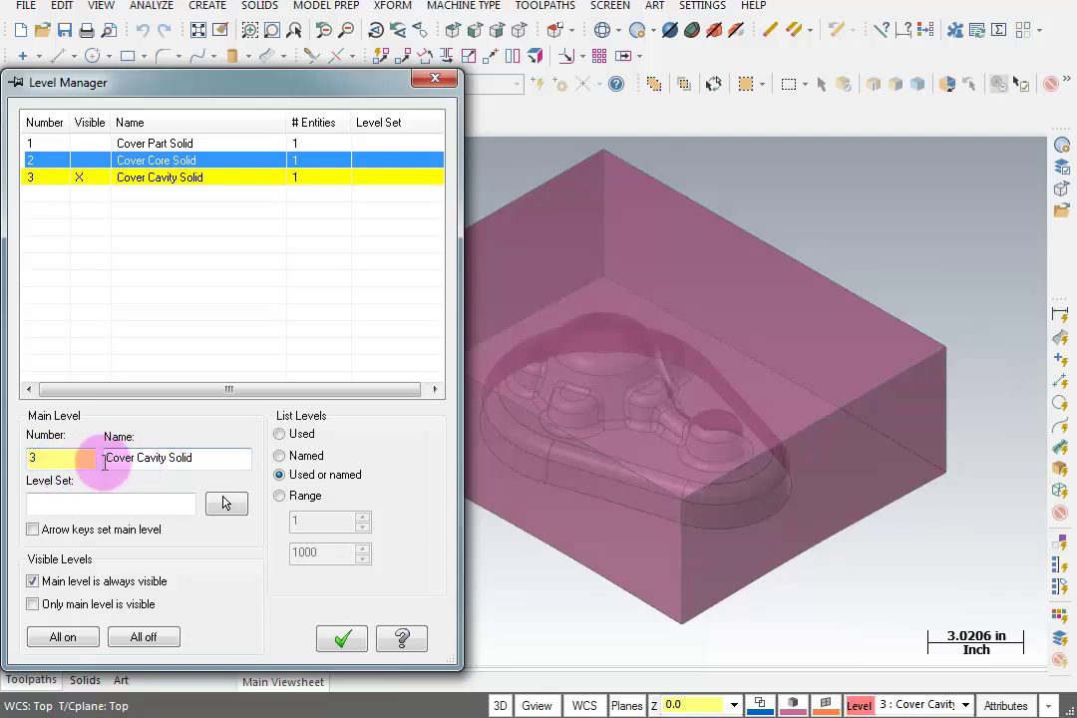
left_click(62, 461)
double_click(63, 462)
type("1")
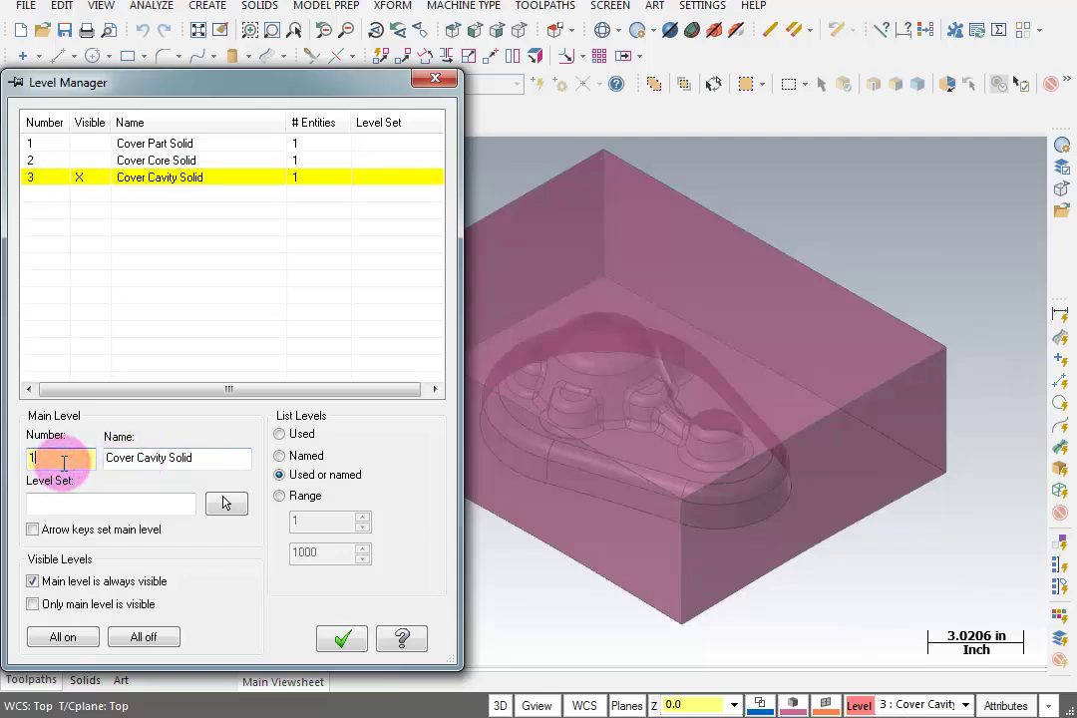
type("3")
key("Tab")
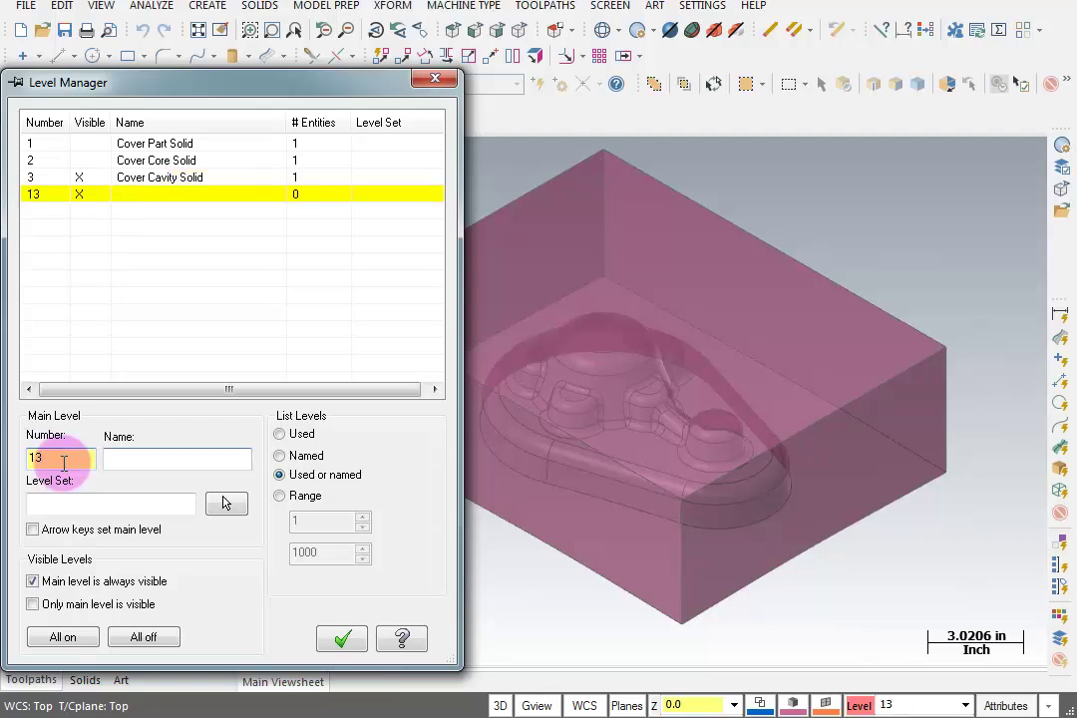
type("Stock Box Cavity")
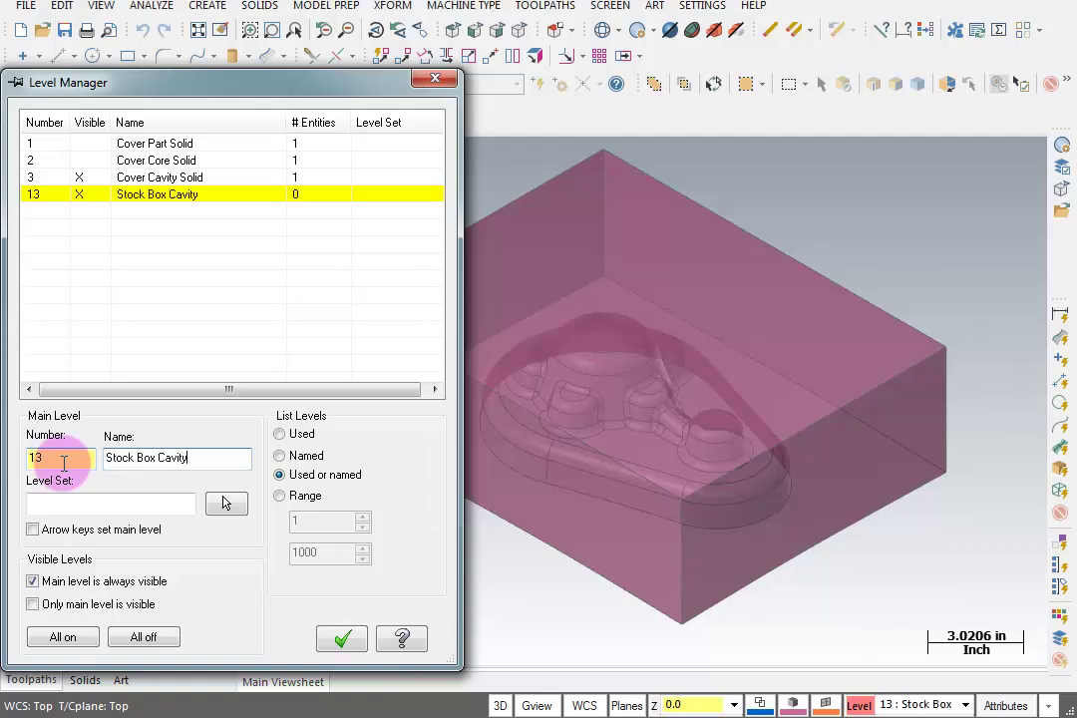
key("Return")
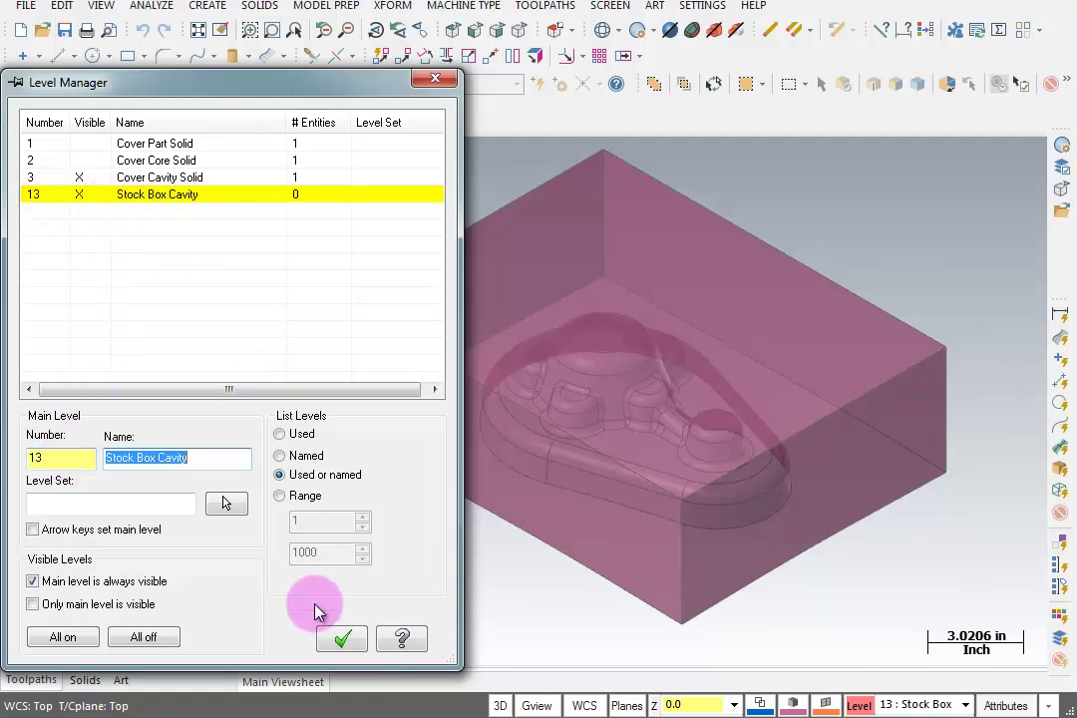
left_click(343, 639)
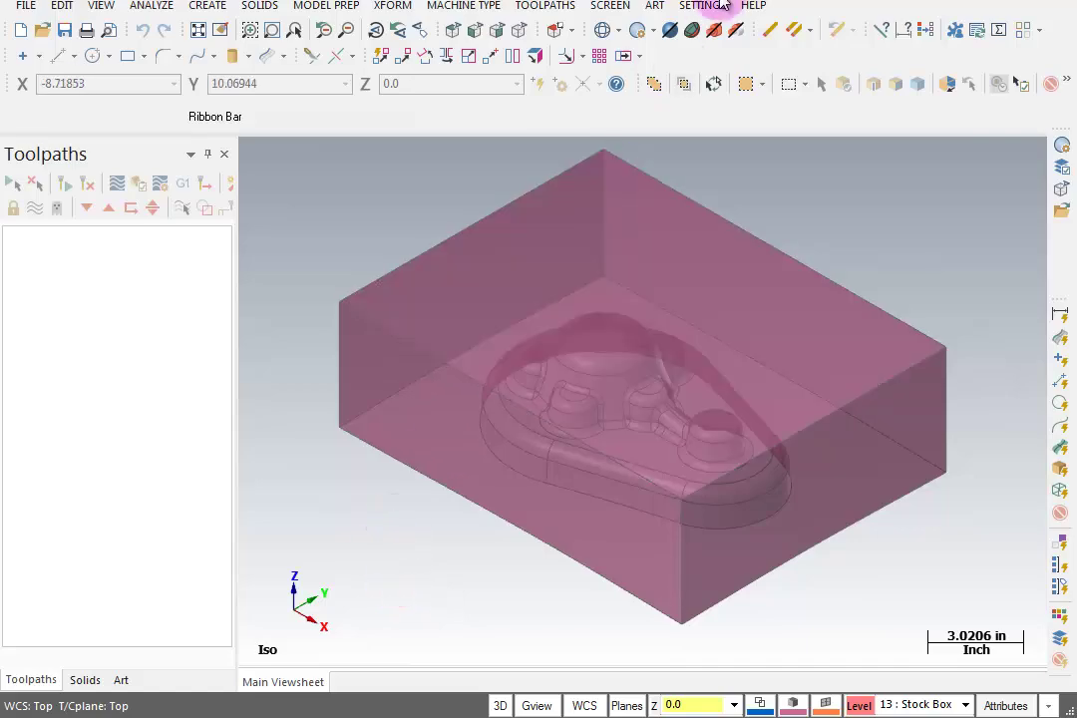
- Turn off translucent display in the shading settings so the cavity solid is shown opaque
left_click(656, 31)
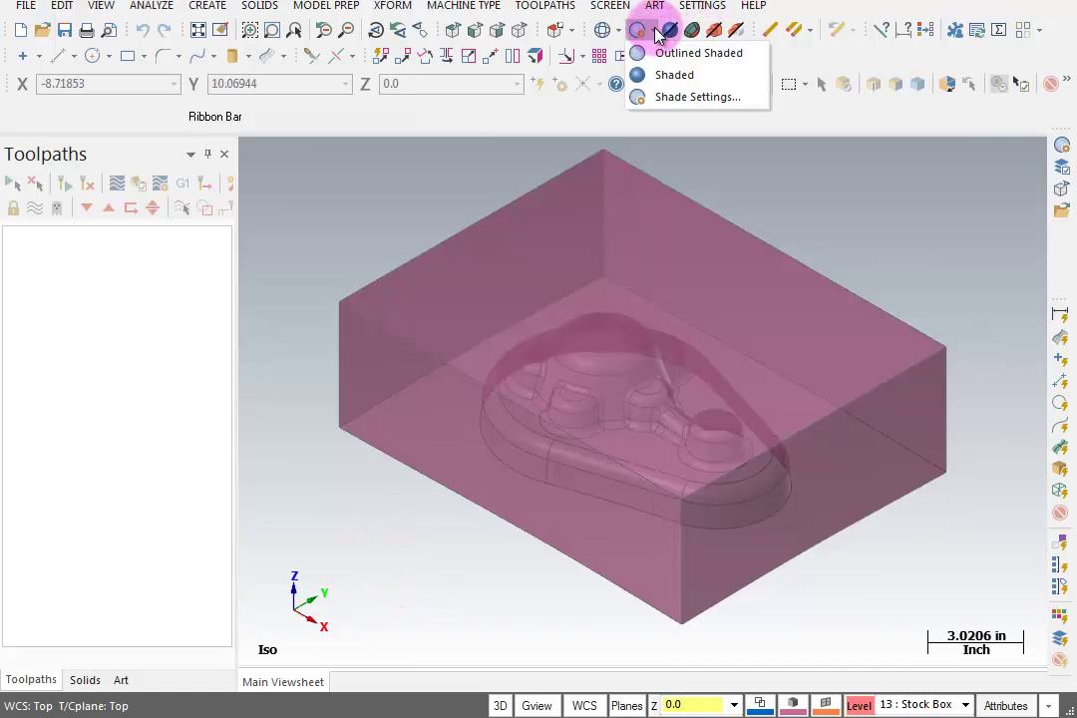
left_click(676, 100)
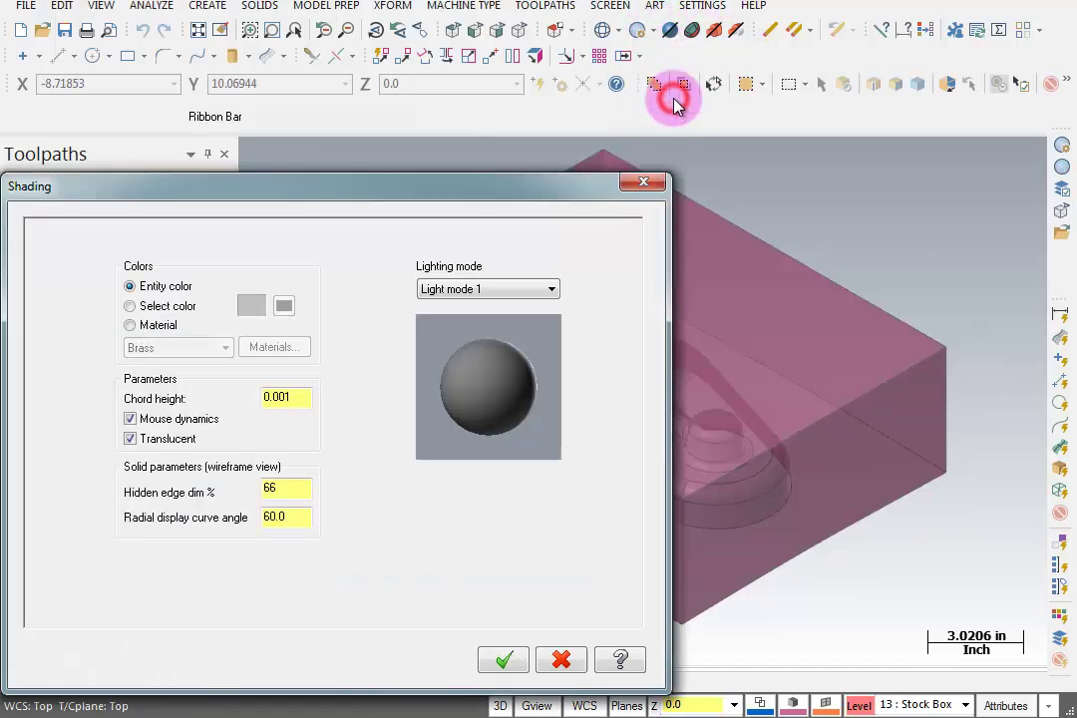
left_click(132, 439)
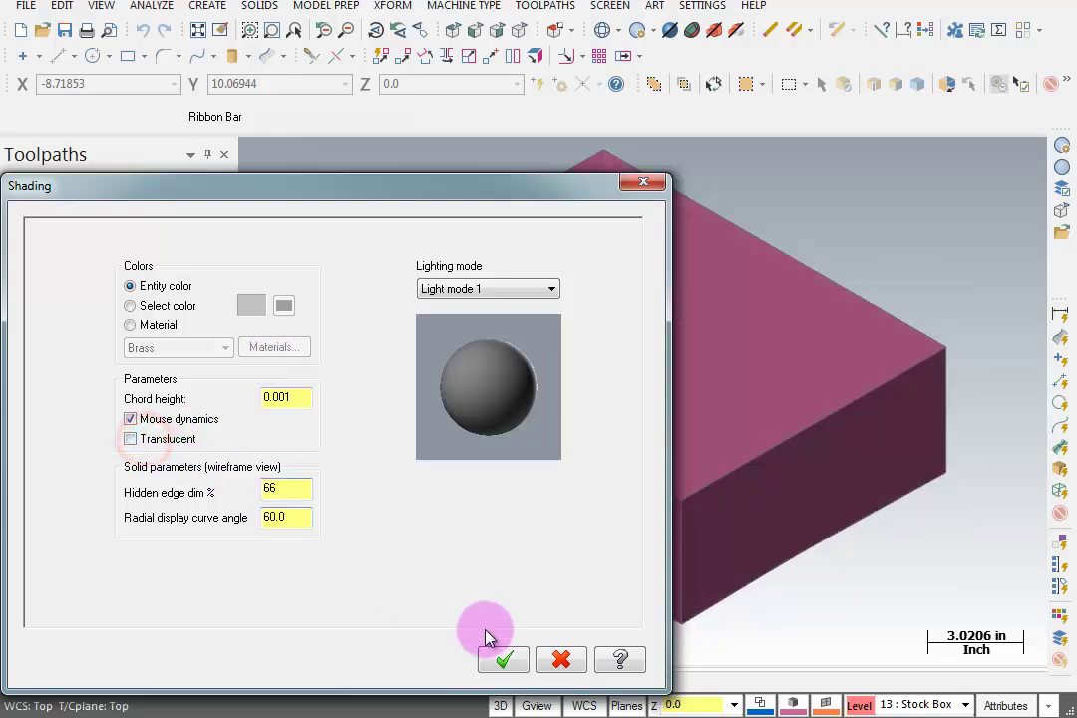
left_click(502, 657)
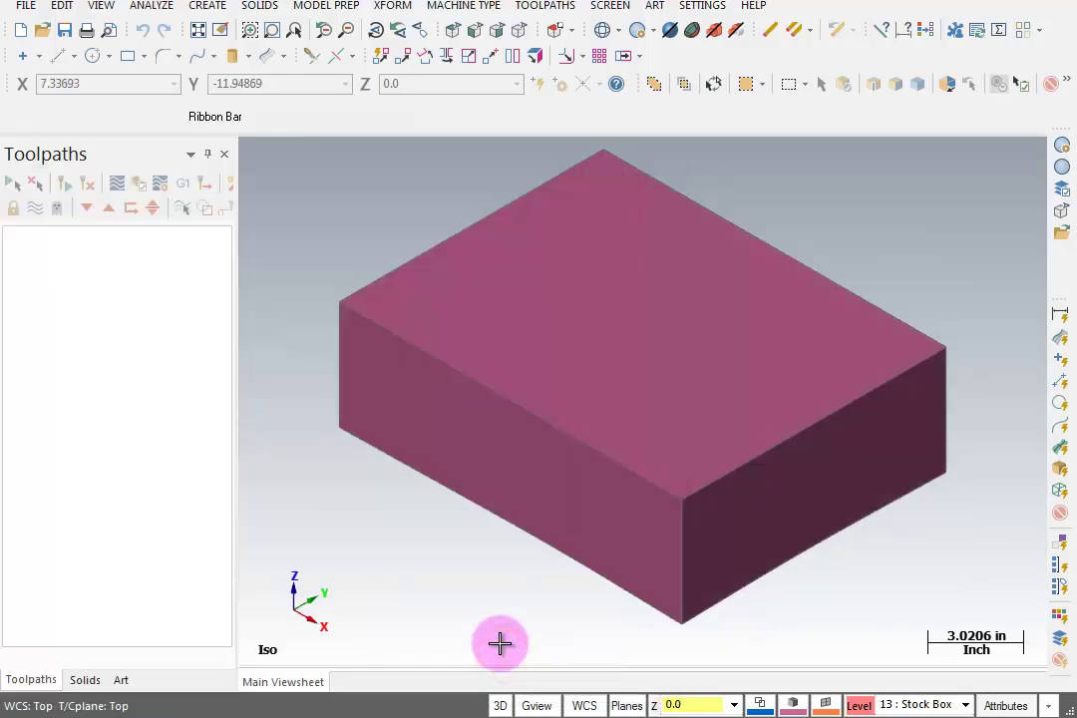
- Start a bounding box around the entire cavity solid, selected from the cavity's open side
mouse_move(476, 597)
middle_mouse_down()
mouse_move(508, 493)
mouse_move(505, 397)
mouse_move(426, 327)
mouse_move(322, 350)
mouse_move(344, 389)
mouse_move(709, 392)
mouse_move(779, 372)
mouse_move(731, 404)
mouse_move(743, 391)
middle_mouse_up()
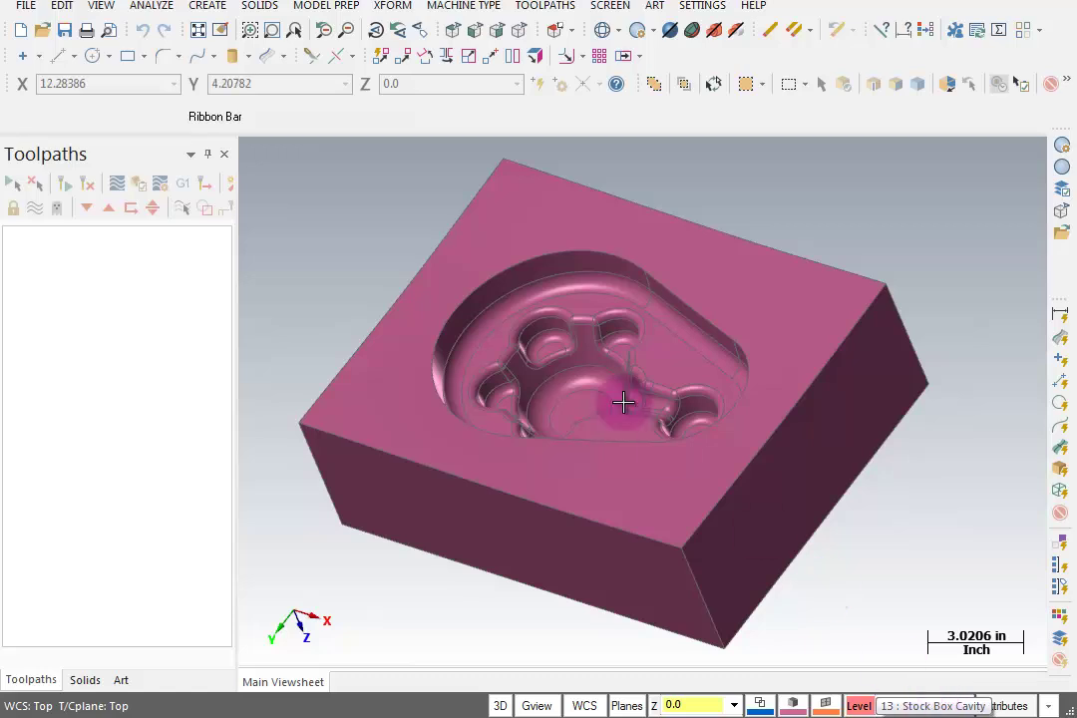
left_click(212, 7)
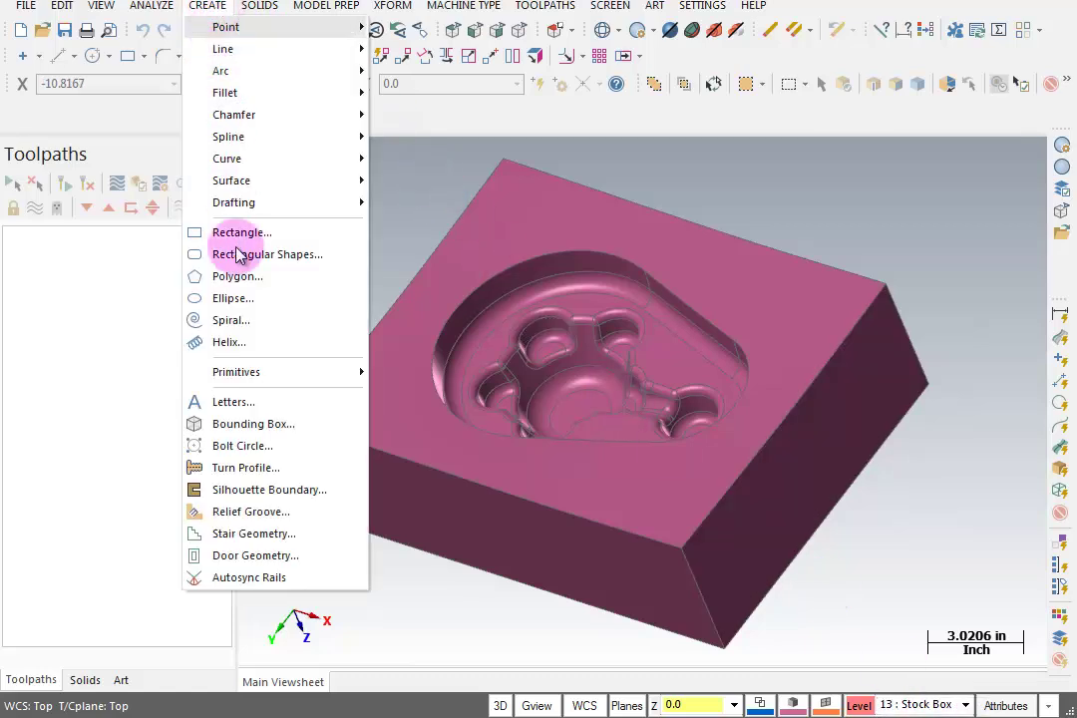
left_click(265, 425)
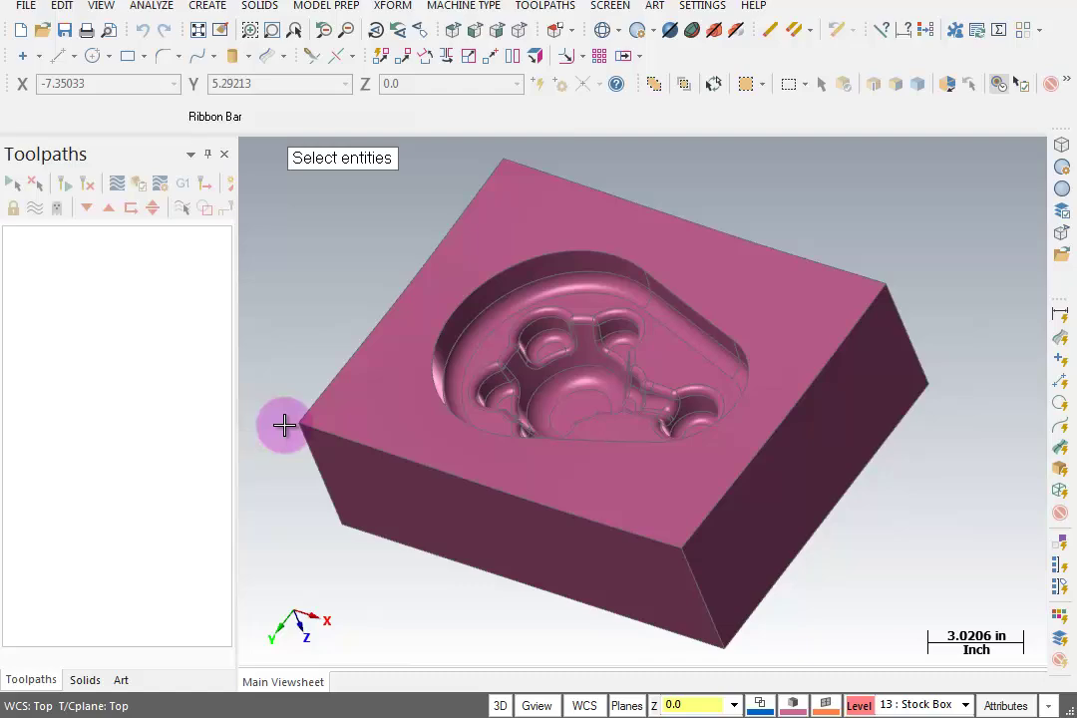
left_click(376, 406)
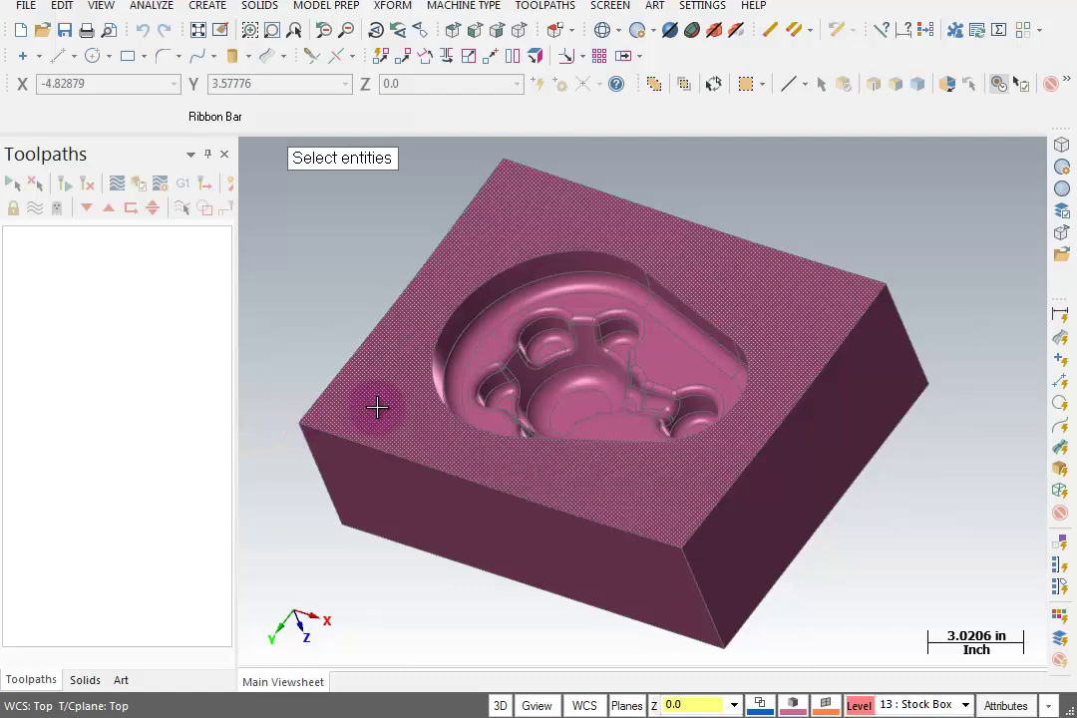
left_click(376, 406)
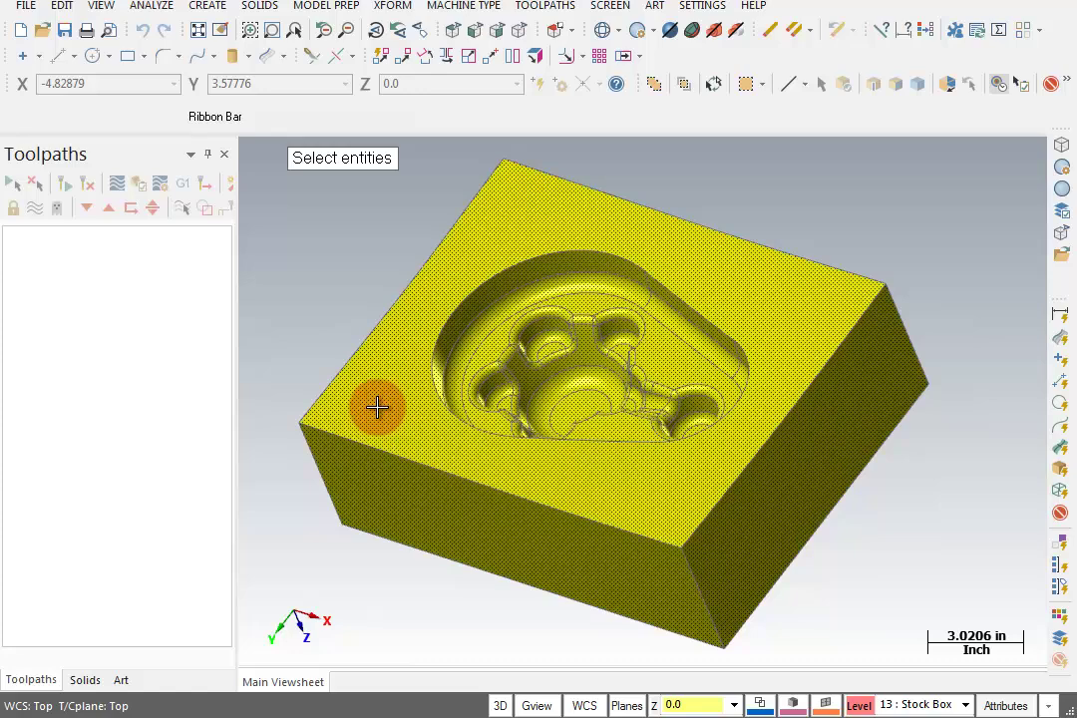
key("Return")
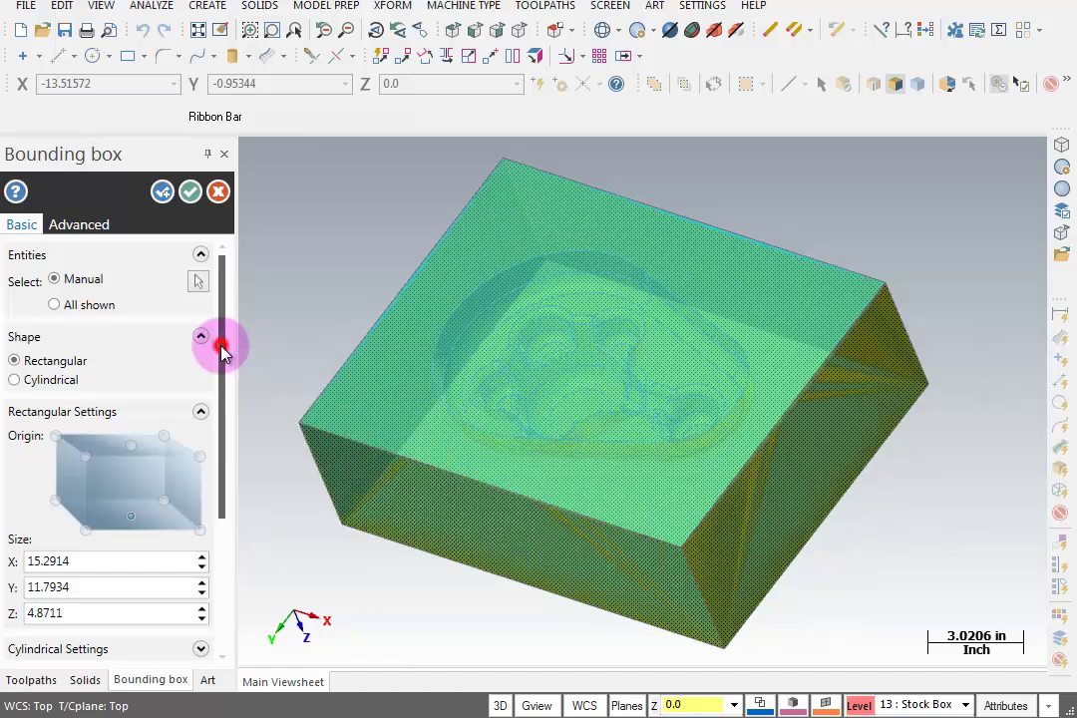
- Push the bounding box face on the cavity's open side outward by 0.05 in and create the box as lines
left_click_drag(221, 350, 214, 471)
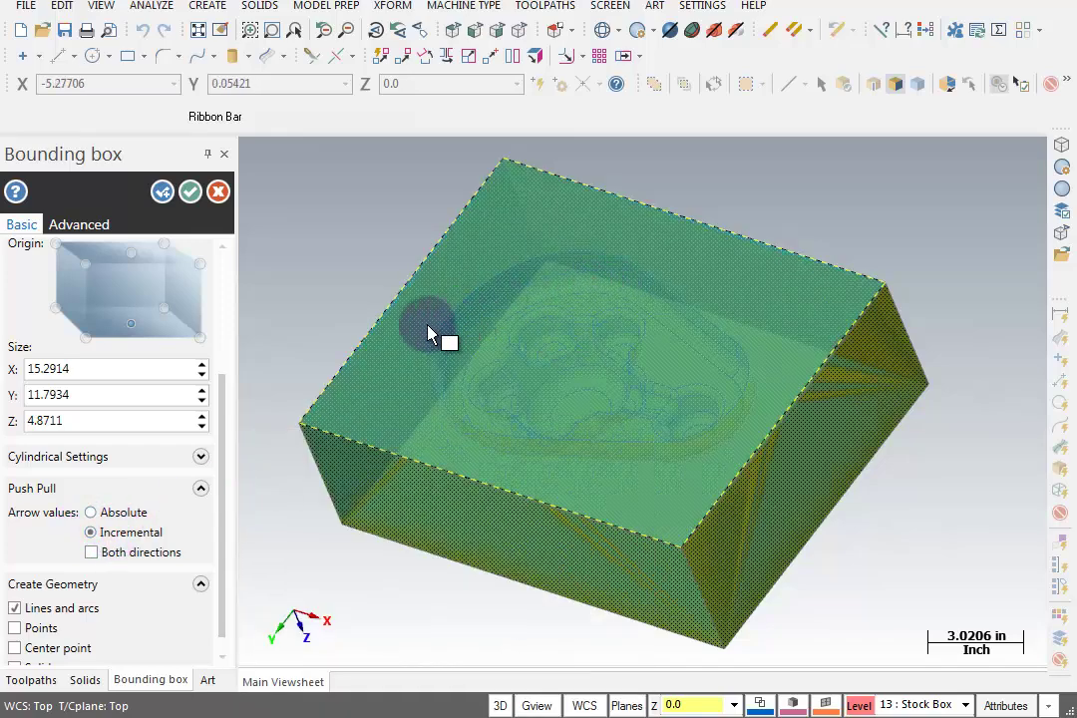
mouse_move(431, 334)
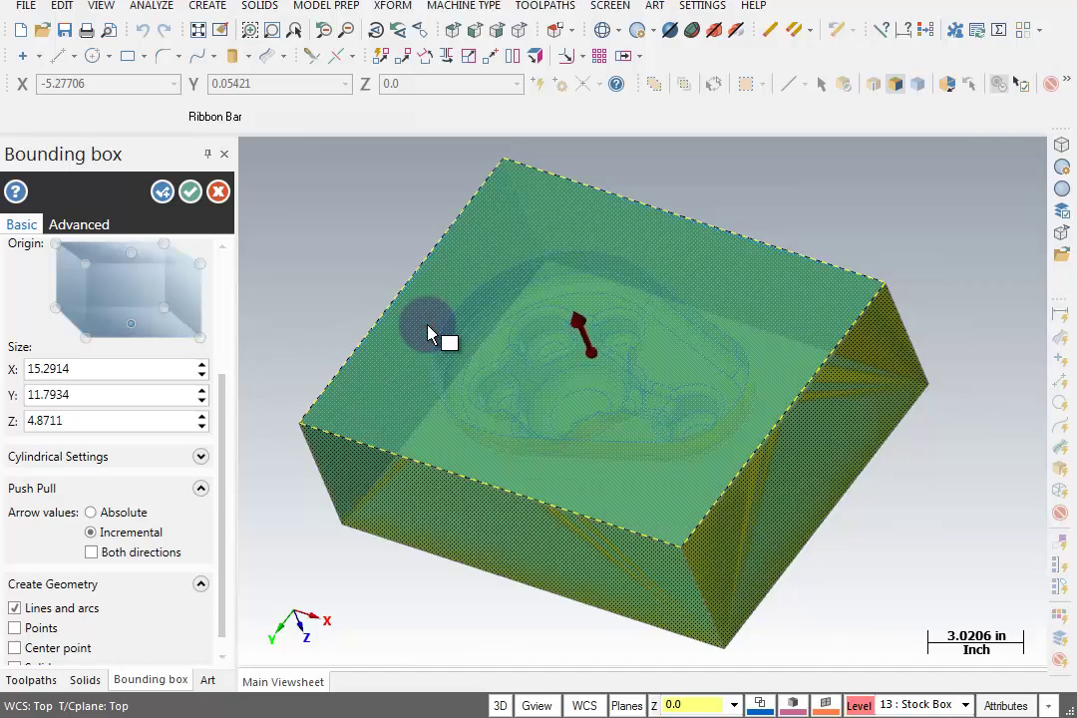
left_click(579, 338)
left_click_drag(586, 342, 512, 226)
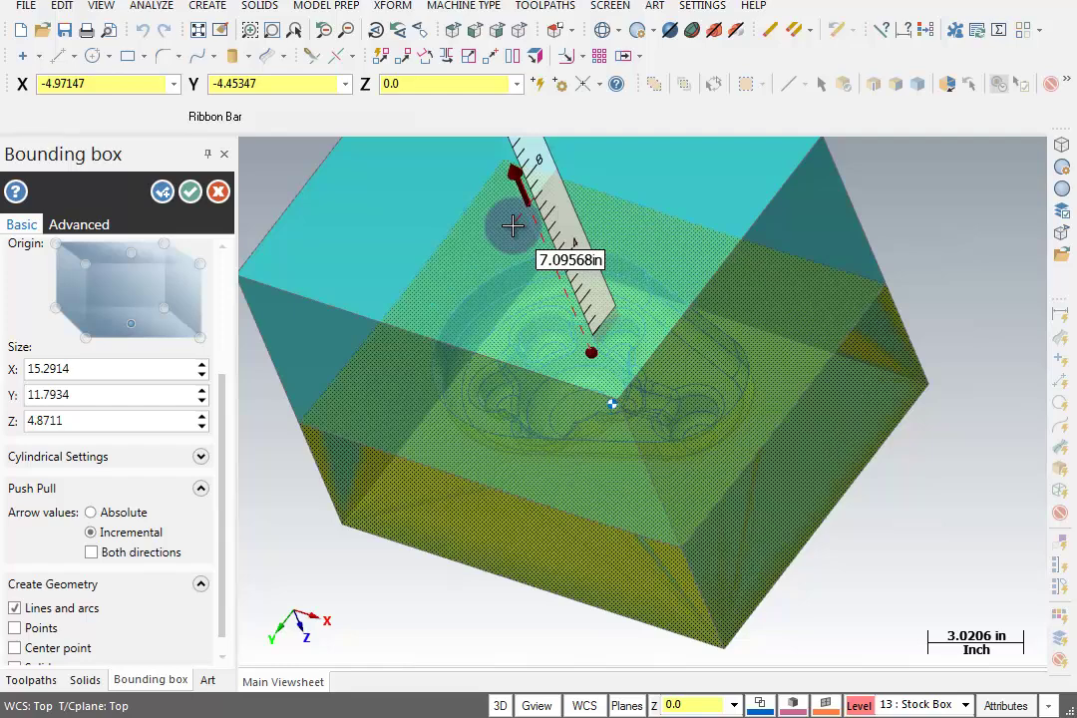
type(".05")
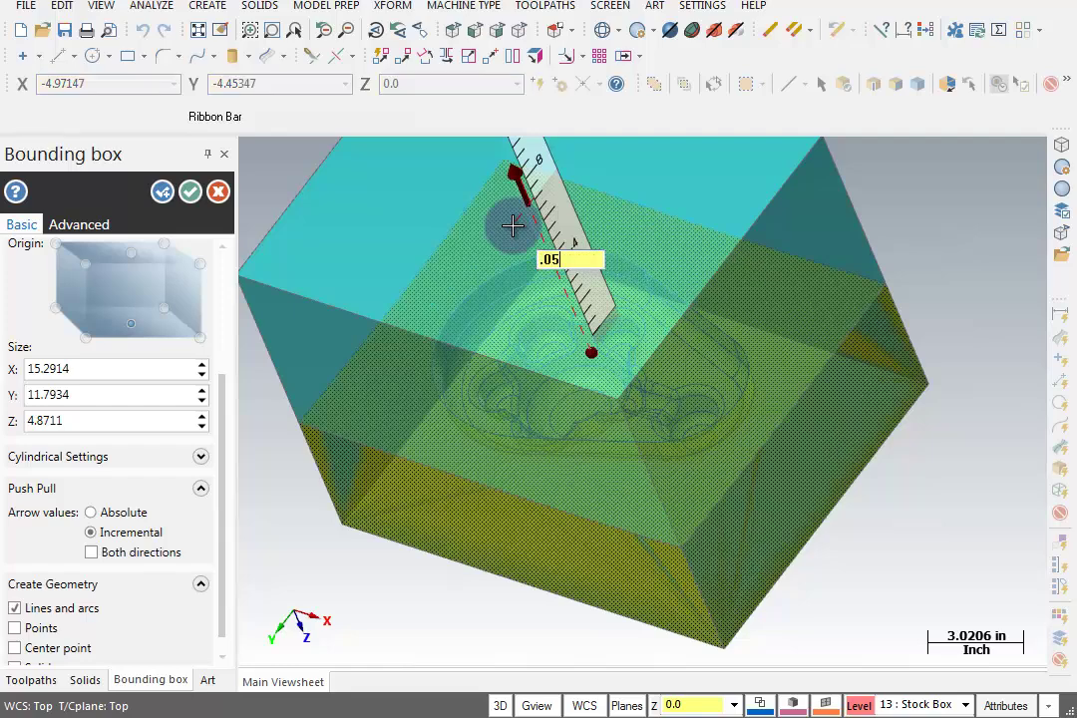
key("Return")
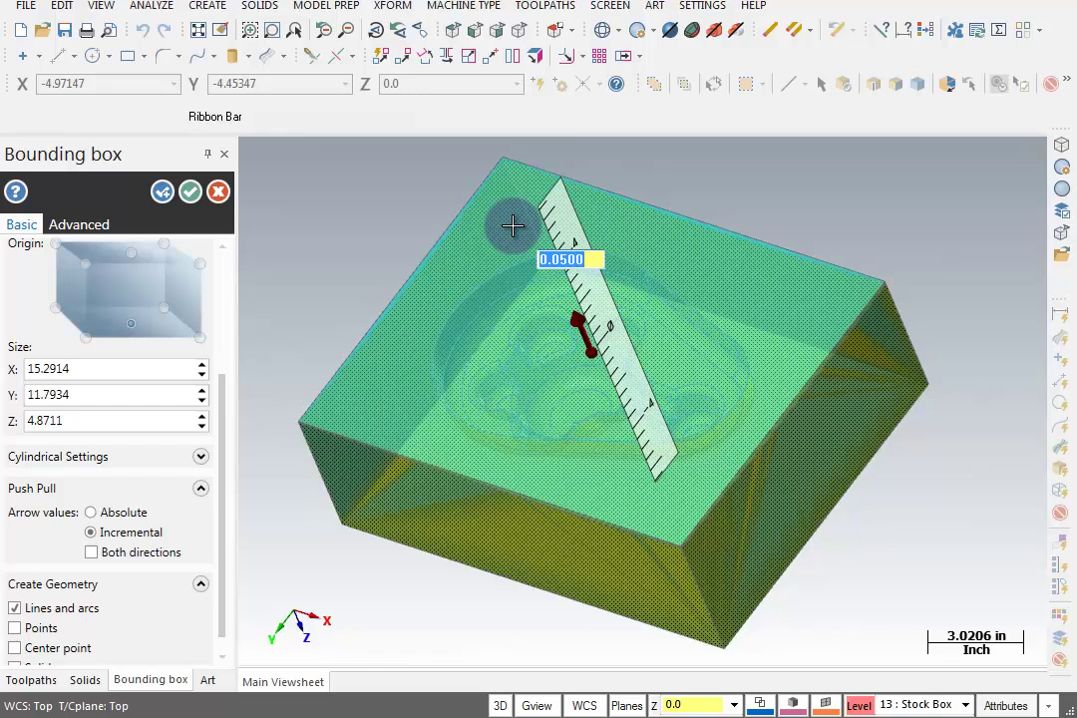
key("Return")
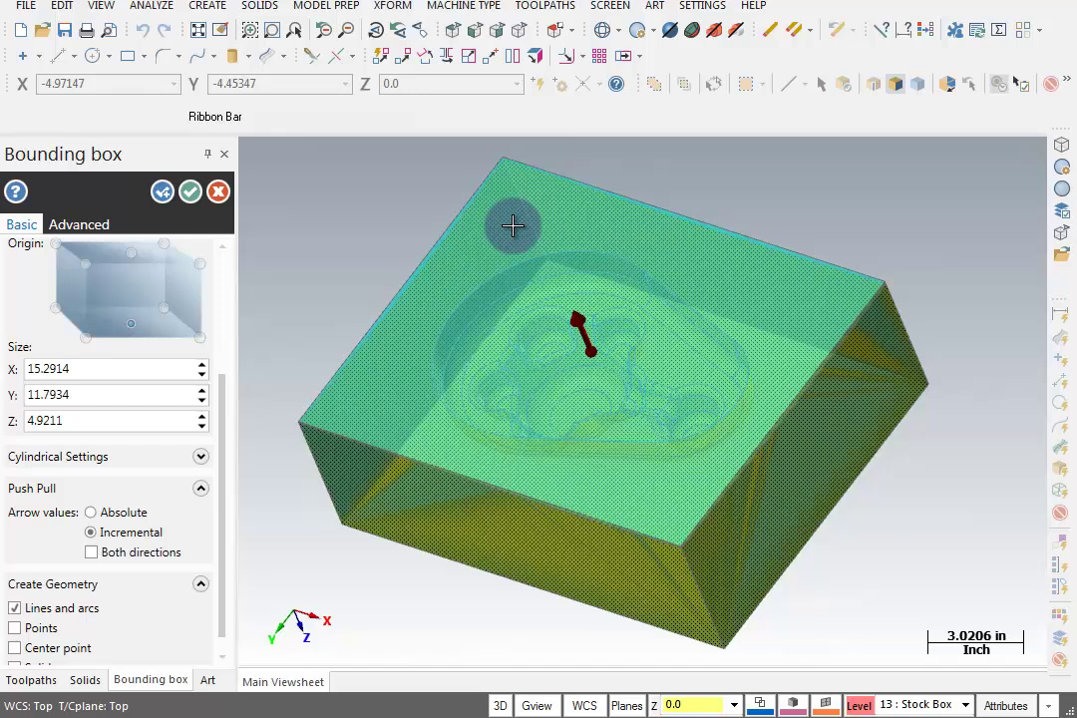
left_click_drag(513, 225, 202, 227)
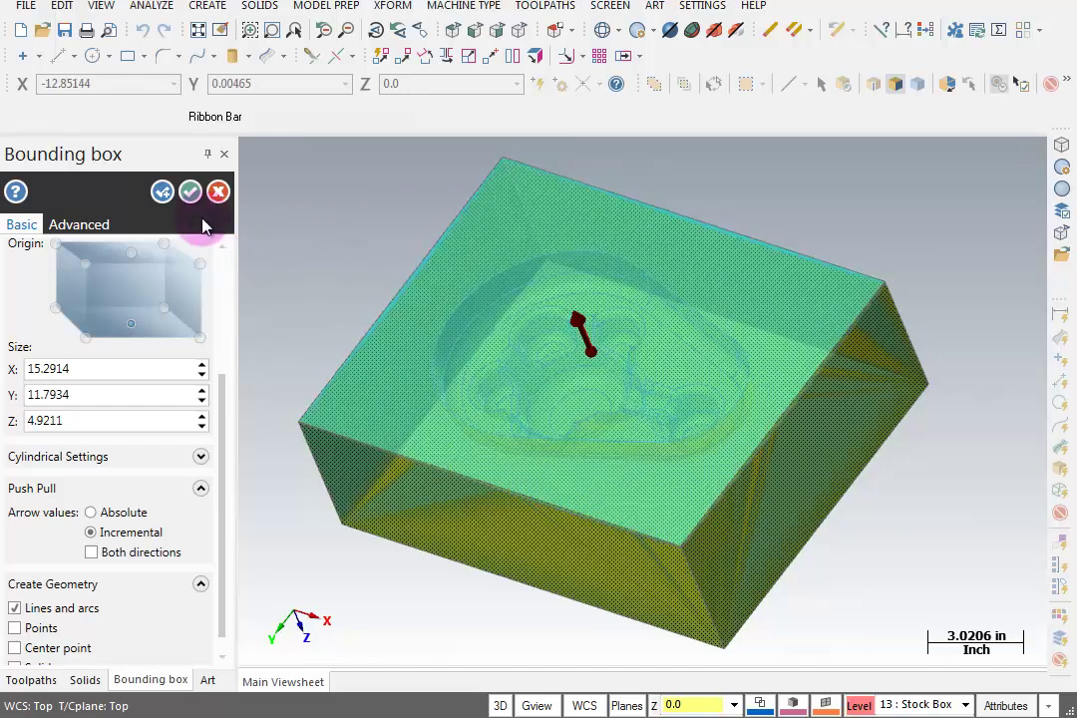
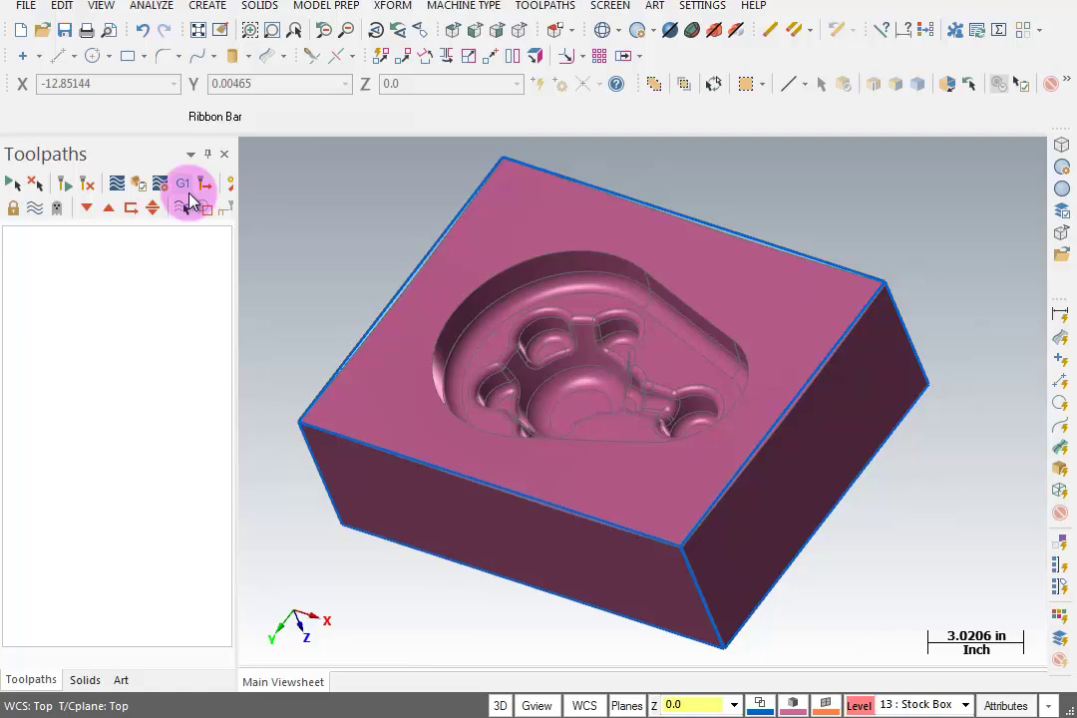
- Start defining a dynamic WCS and hide the Cover Cavity Solid level so only the stock box wireframe shows
left_click(584, 706)
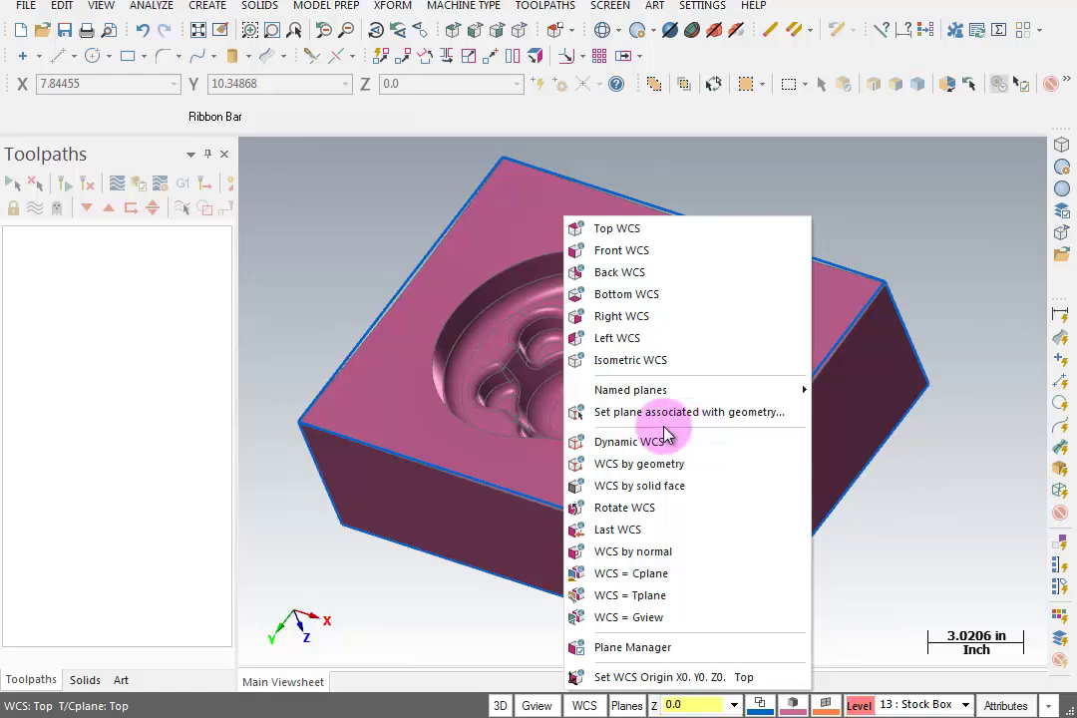
left_click(631, 439)
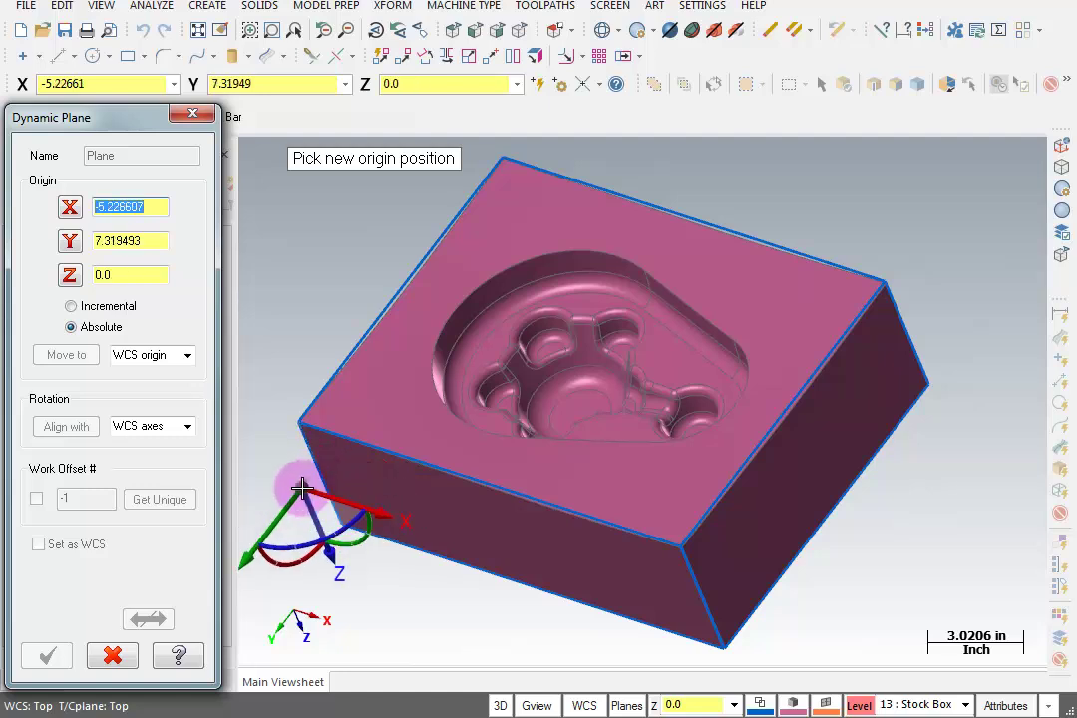
key("alt+z")
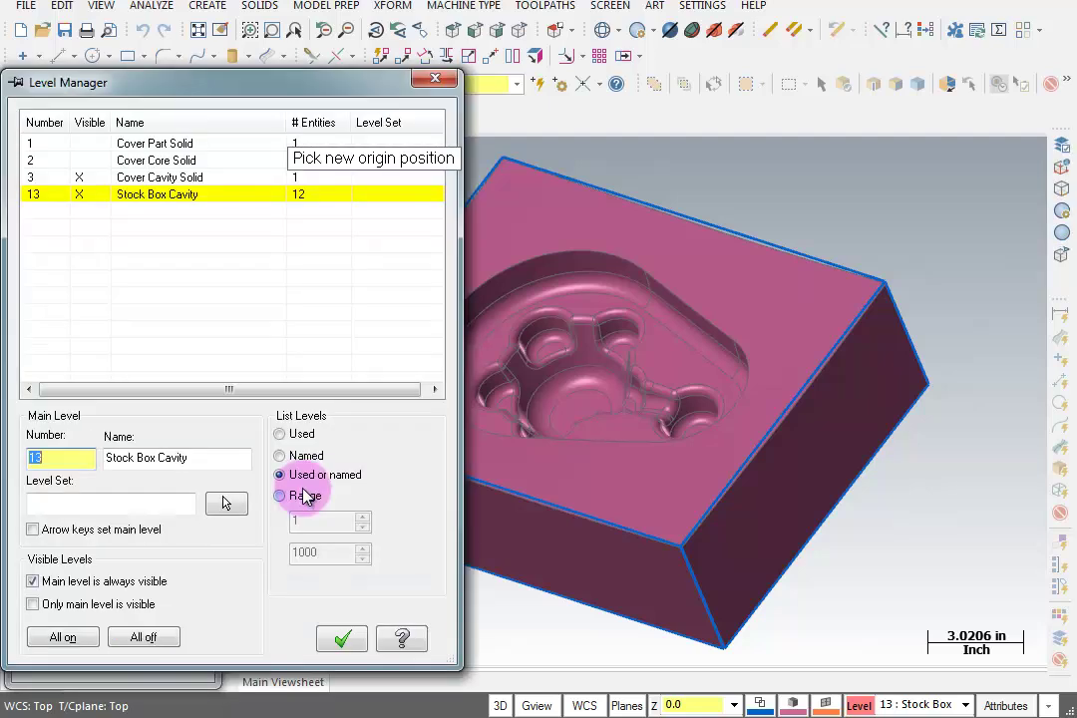
left_click(79, 178)
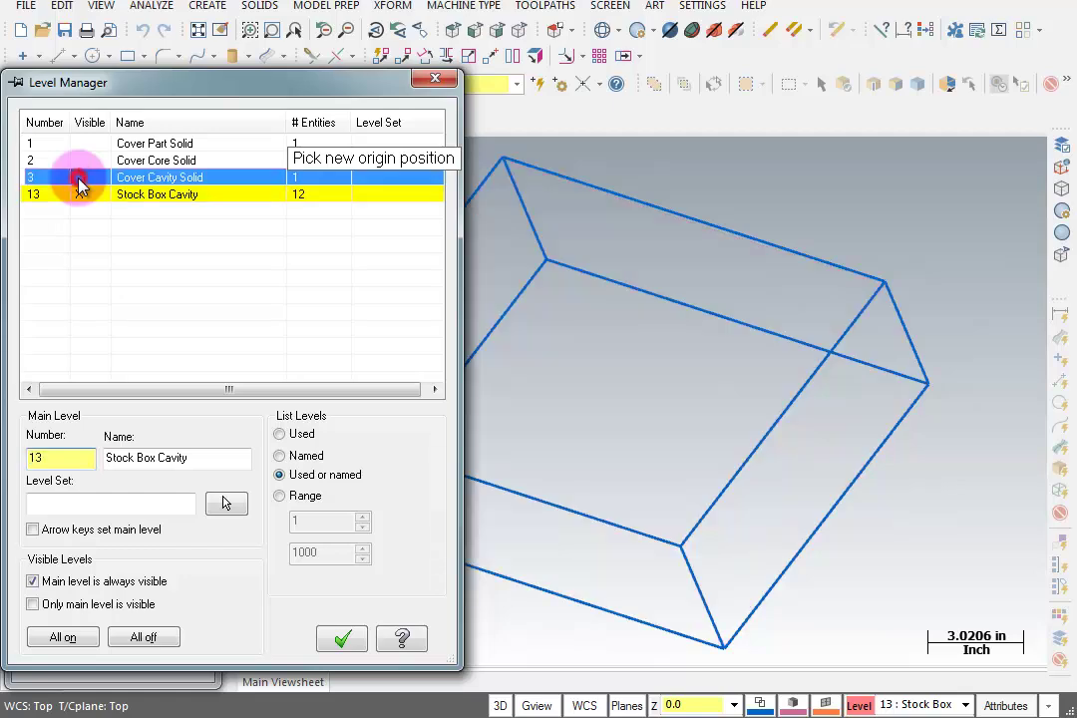
left_click(344, 641)
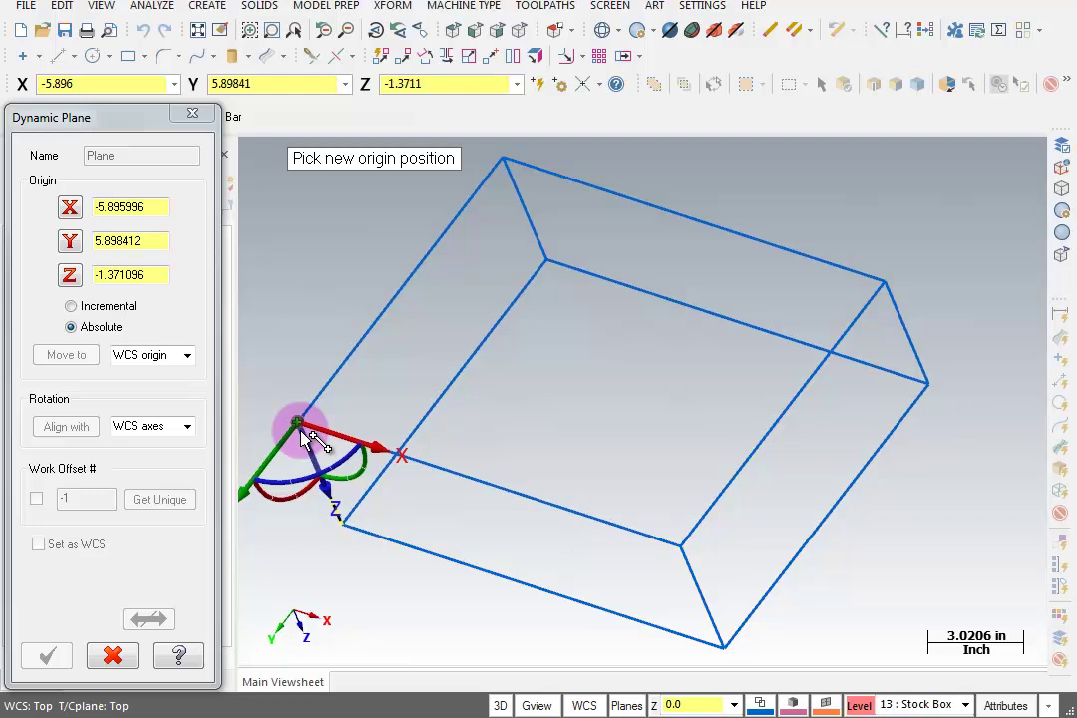
- Place the plane's origin on the box's open-side corner at minimum X, maximum Y, and flip it about X with Y along the box edge
left_click(304, 431)
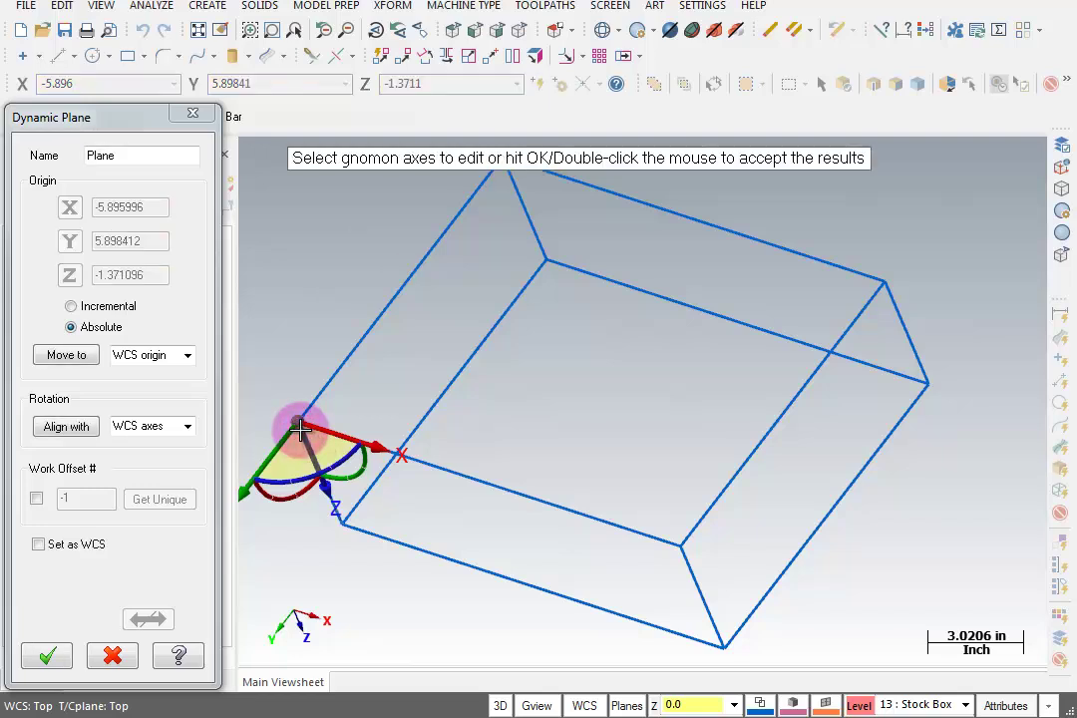
left_click(275, 505)
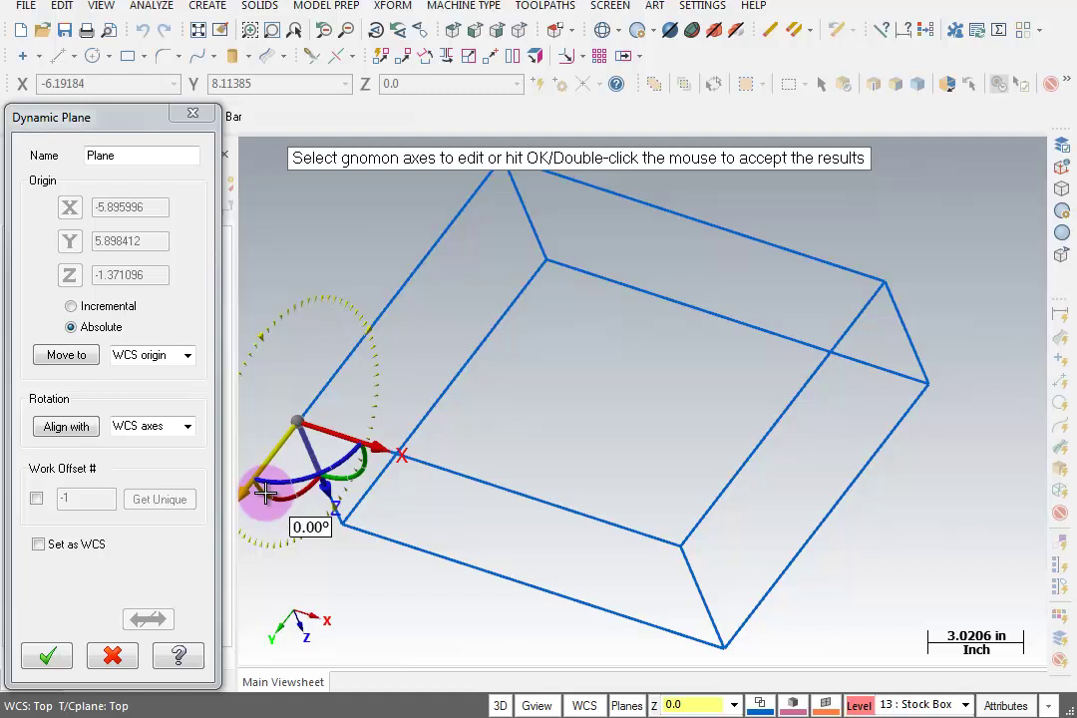
left_click(265, 495)
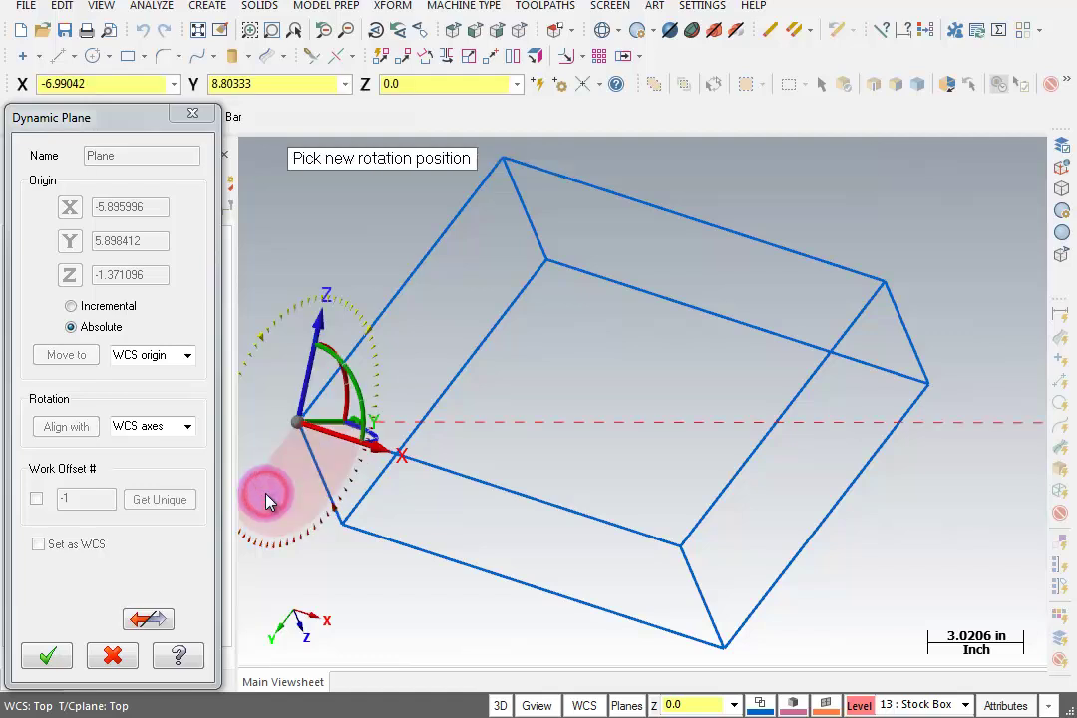
left_click(505, 159)
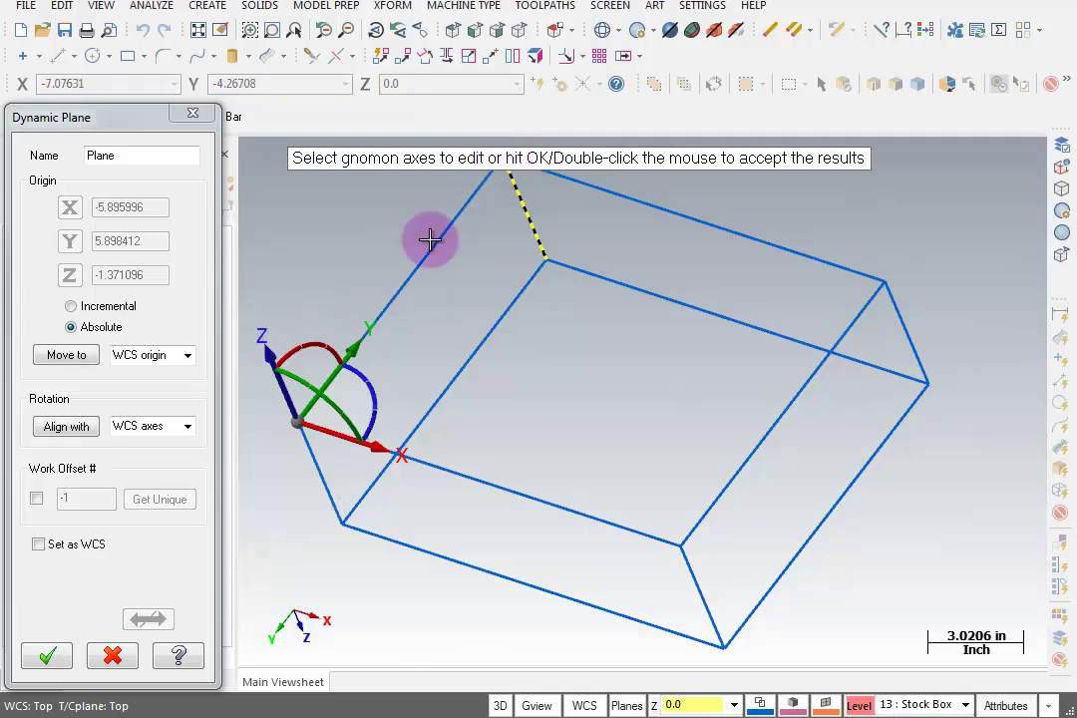
- Move the plane's origin along its Y axis to the corner at the other end of that box edge
left_click(310, 409)
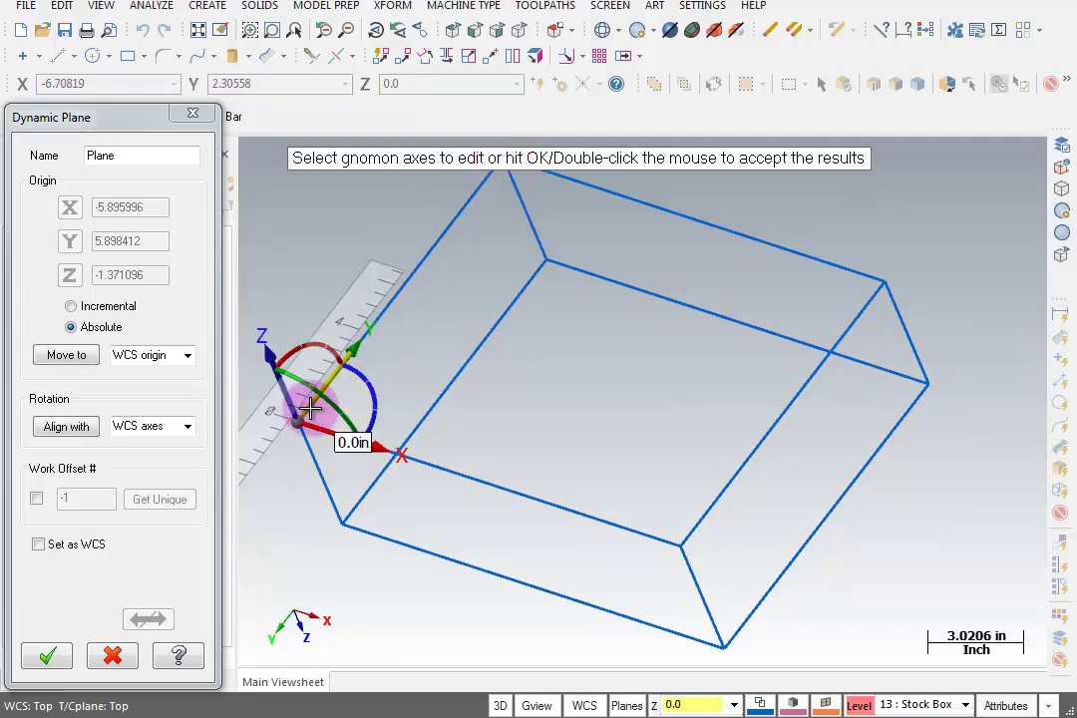
left_click(310, 409)
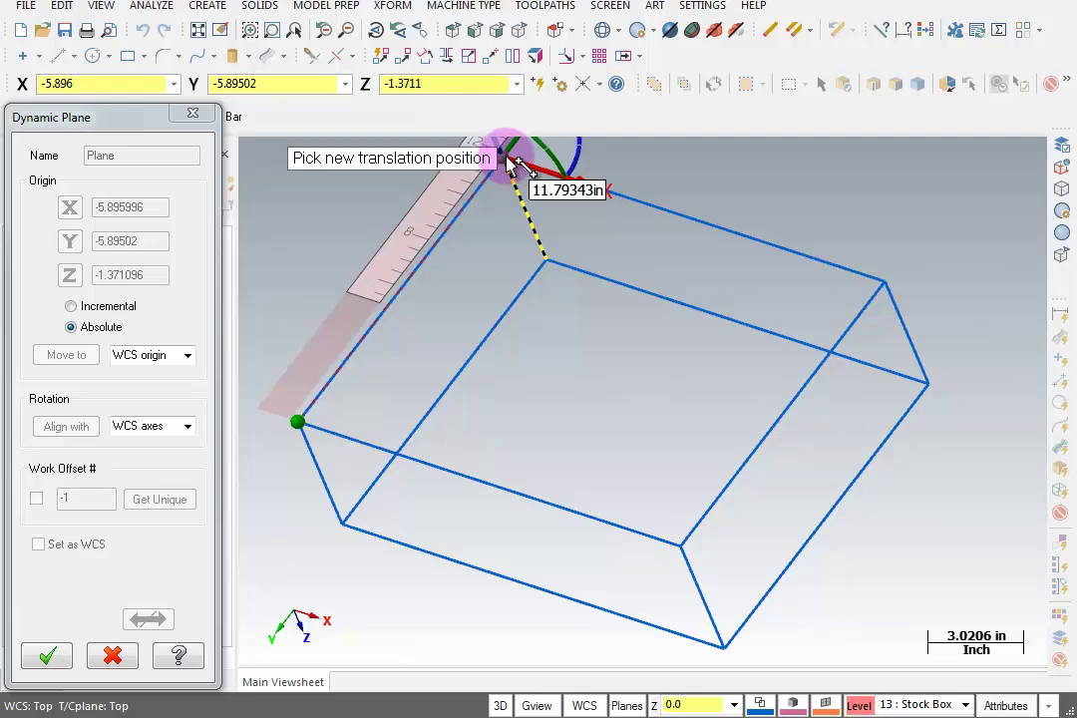
left_click(508, 157)
scroll(548, 519, "down", 2)
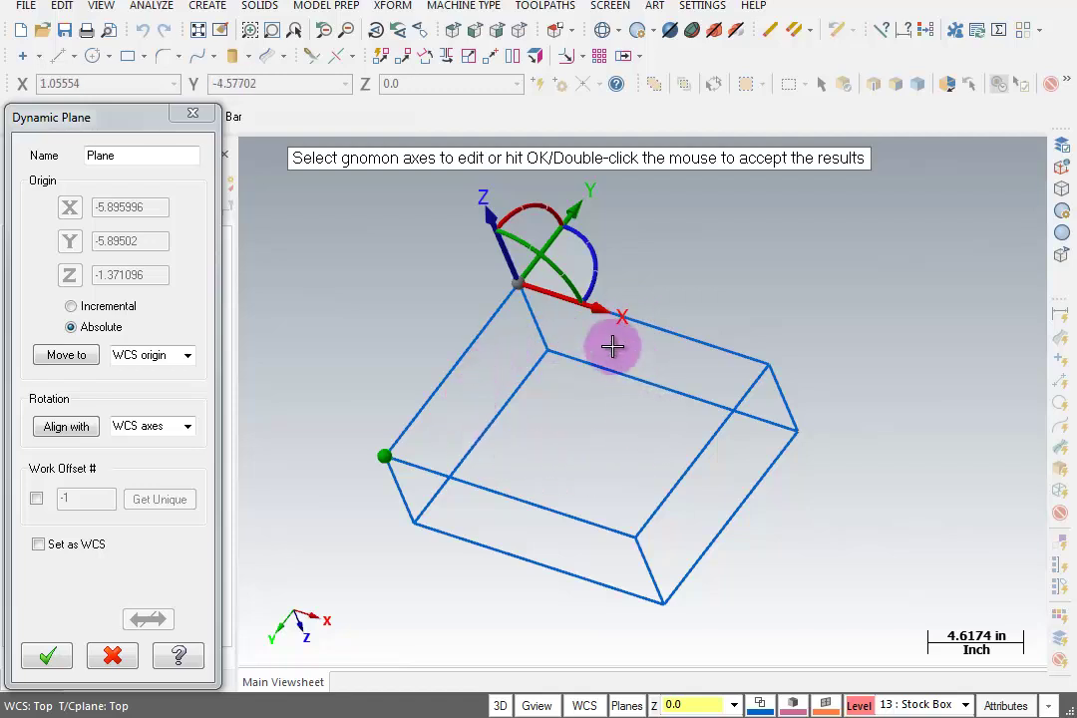
left_click(518, 277)
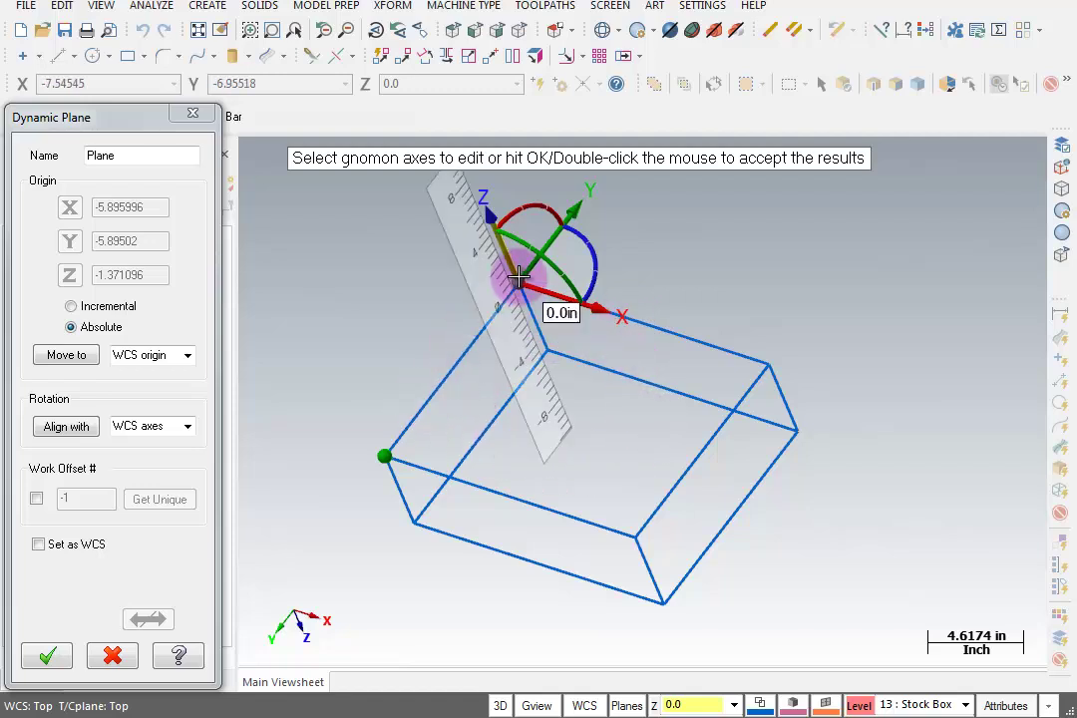
left_click(518, 278)
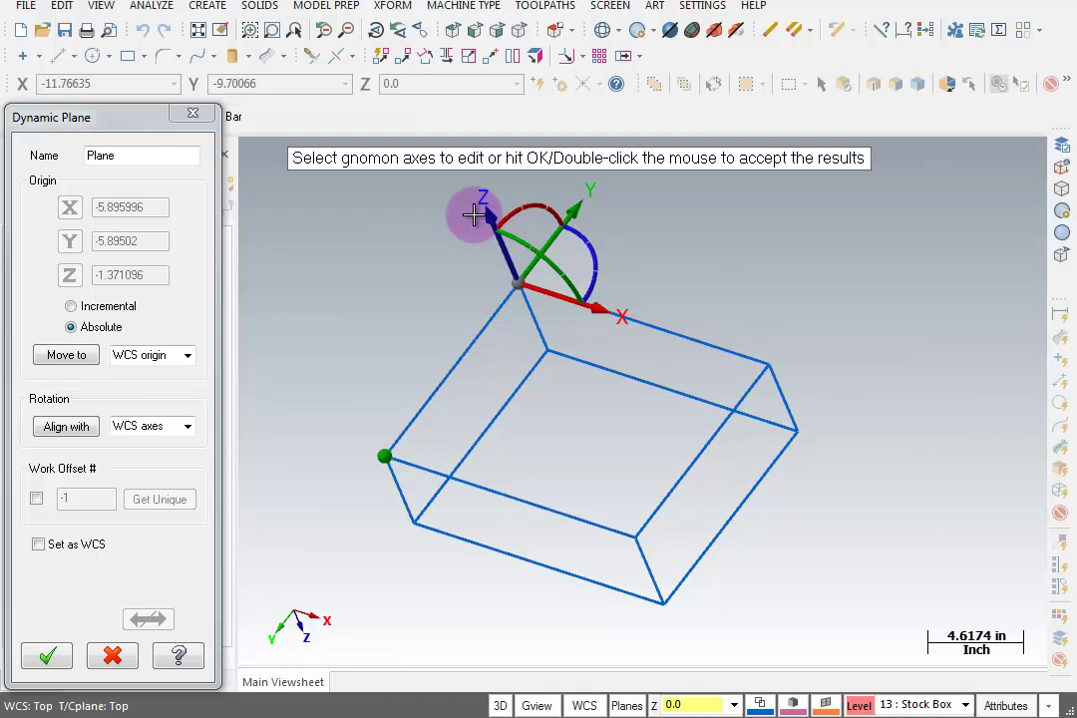
- Name the new plane Cavity Machining Plane
scroll(512, 269, "down", 1)
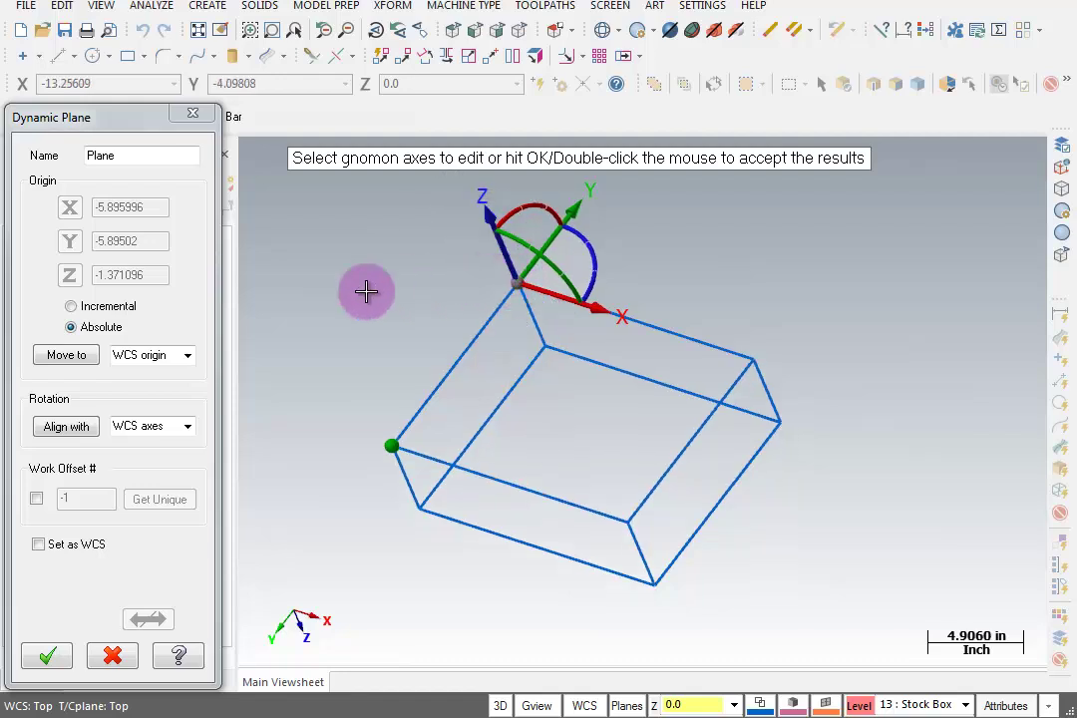
double_click(128, 156)
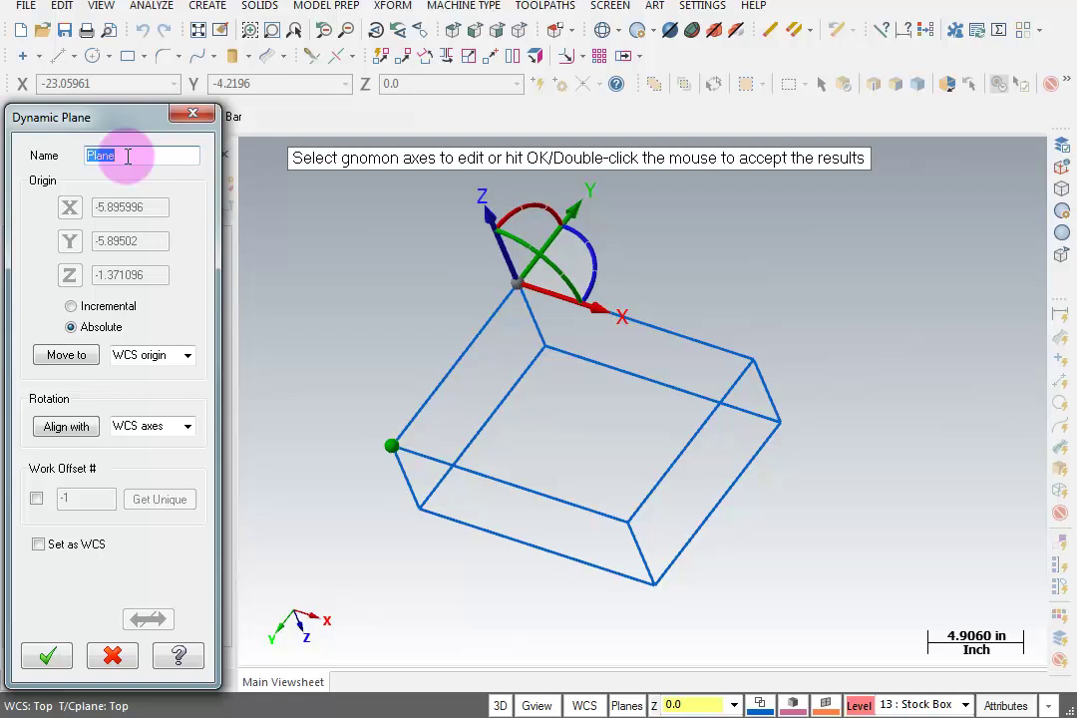
type("Cavity Machining Plane")
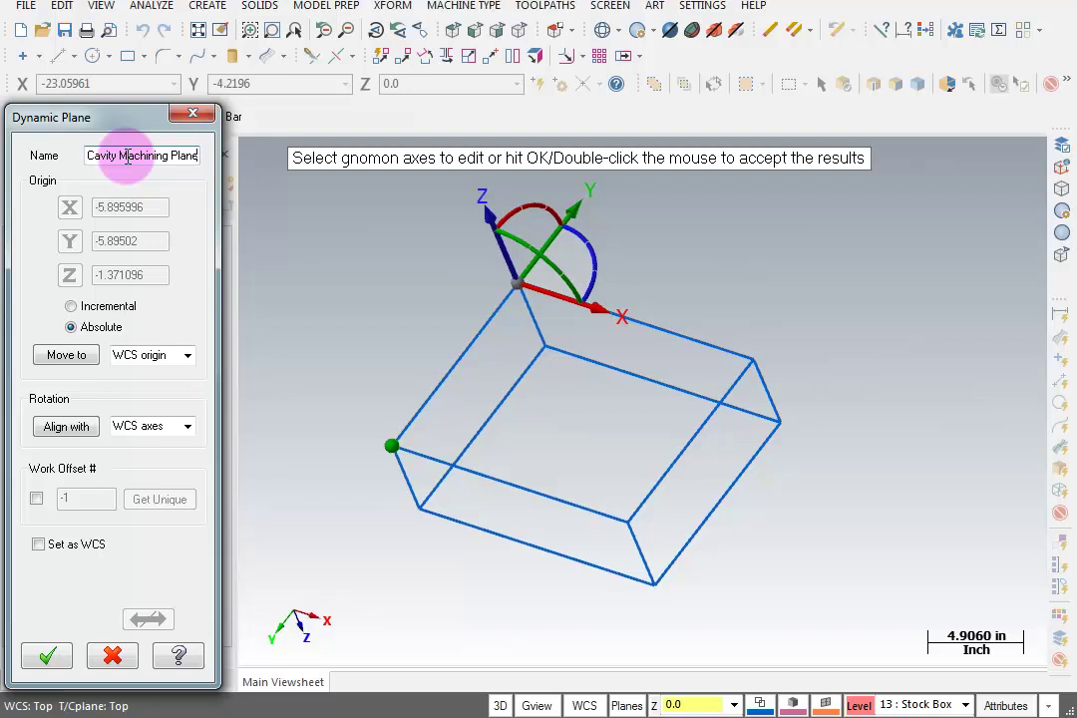
- Assign work offset 0 to the cavity plane, set it as the WCS, and accept the plane
left_click(37, 499)
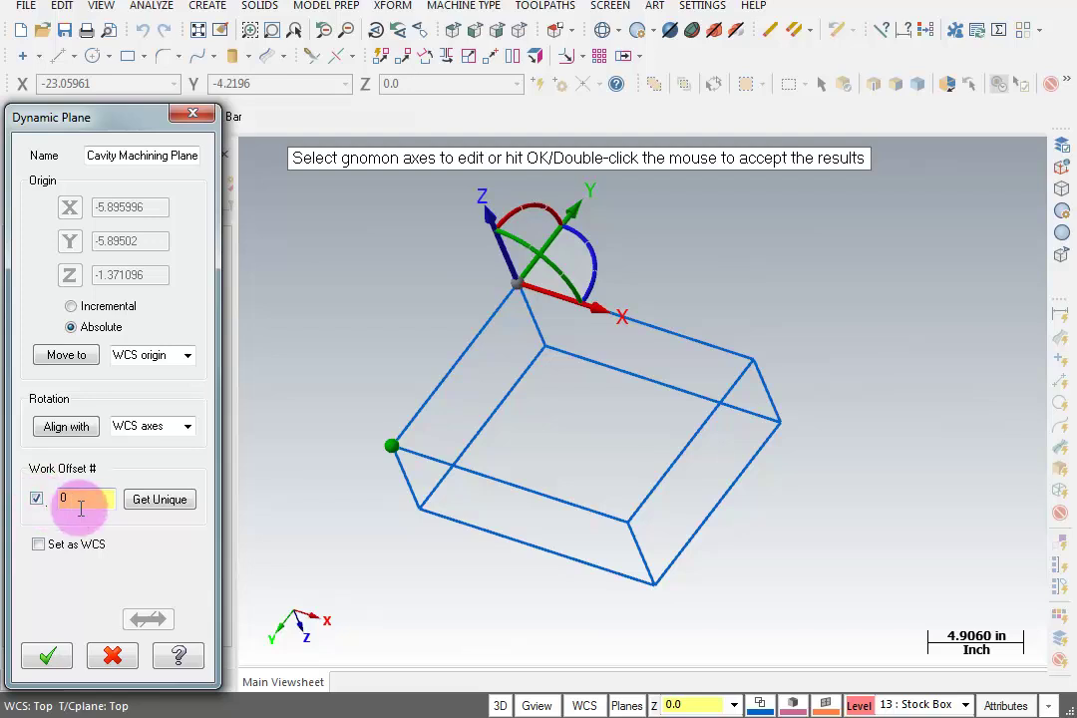
left_click(37, 544)
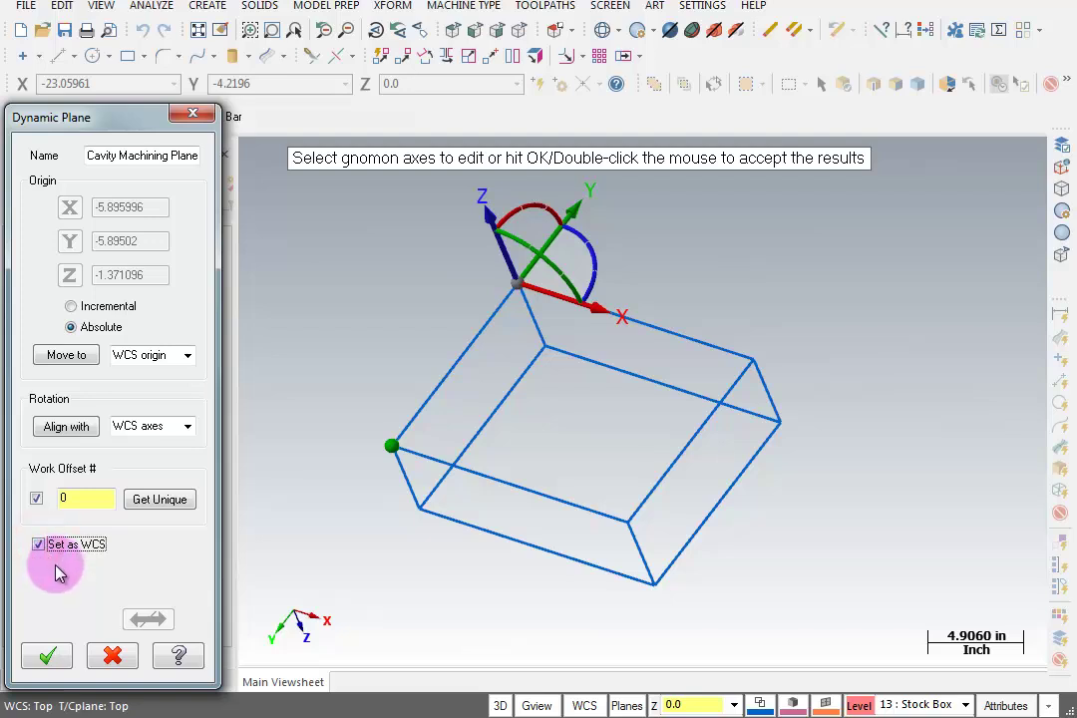
left_click(47, 655)
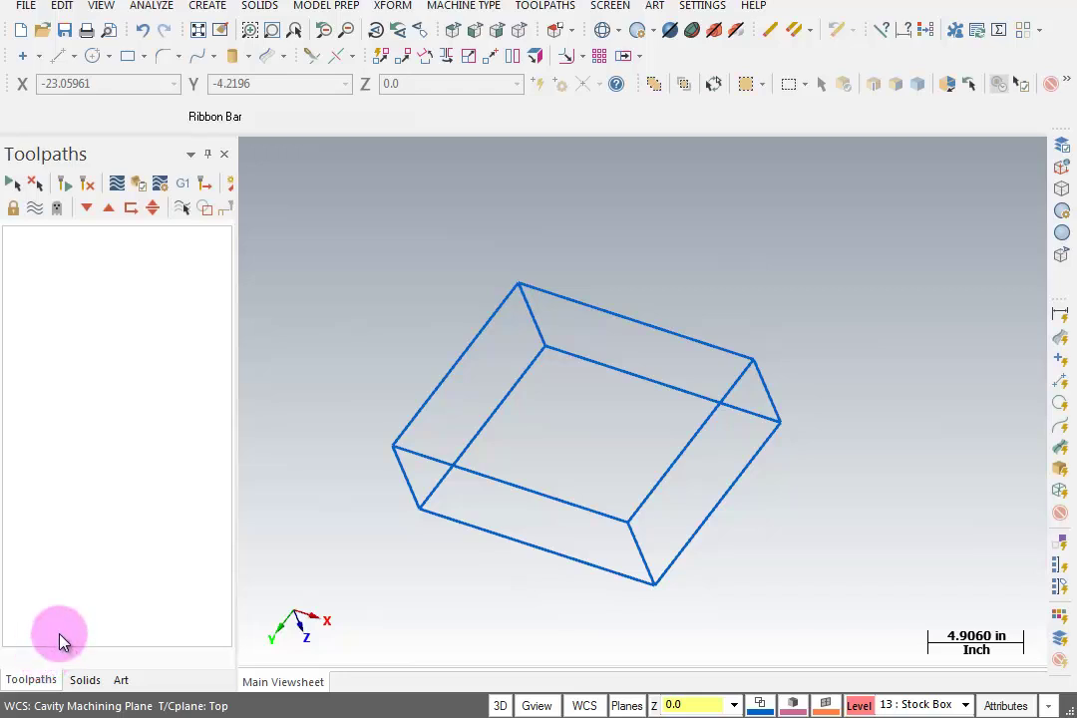
left_click(59, 640)
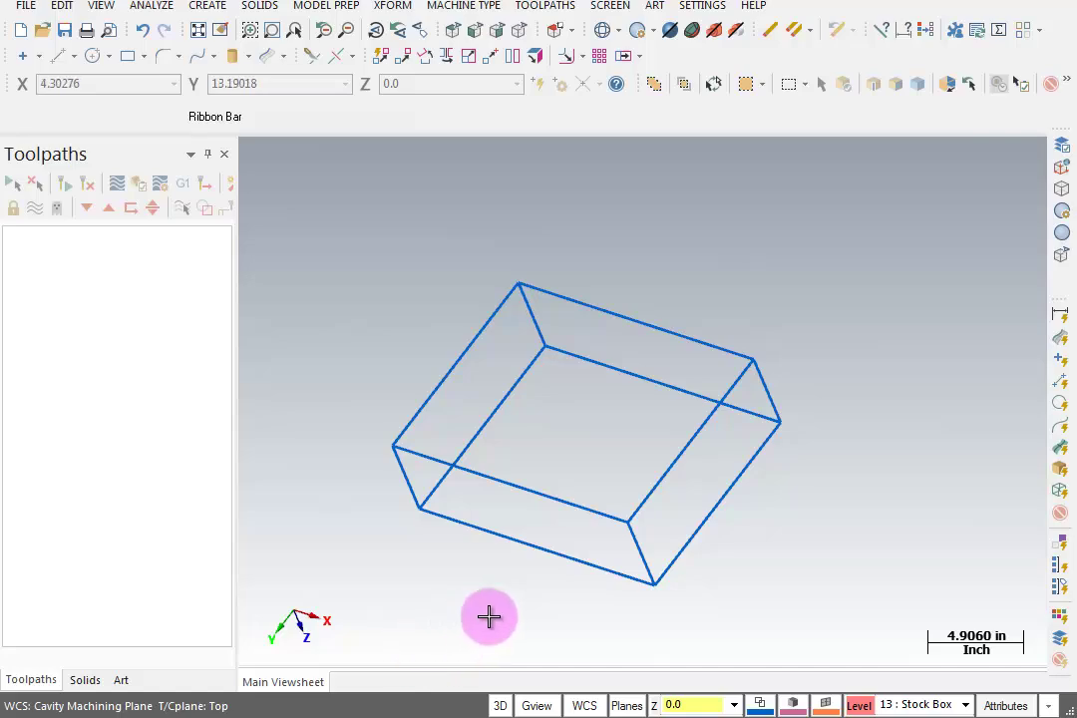
- Make the Cavity Machining Plane the construction plane and tool plane as well as the WCS
left_click(587, 706)
left_click(623, 648)
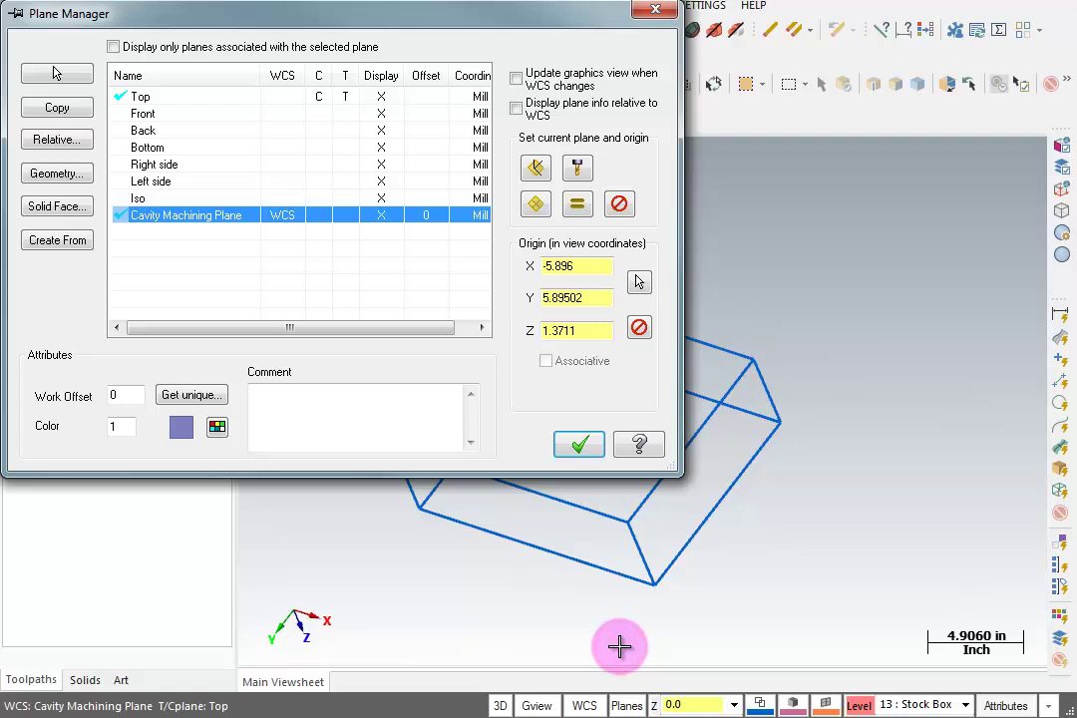
left_click(577, 205)
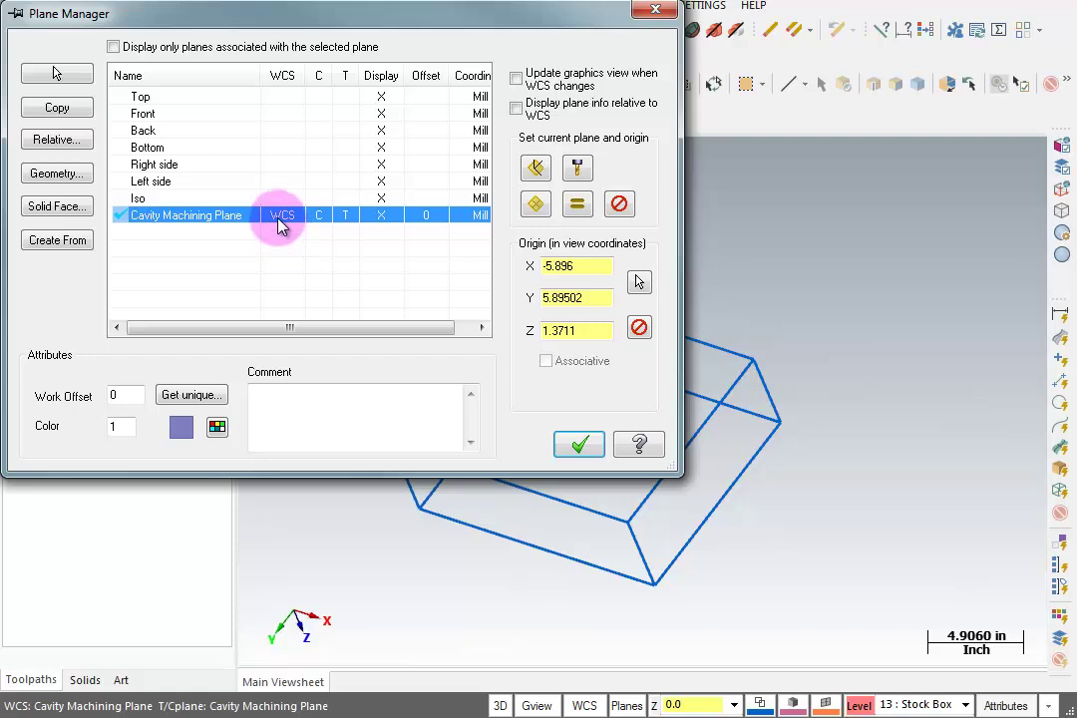
left_click(338, 227)
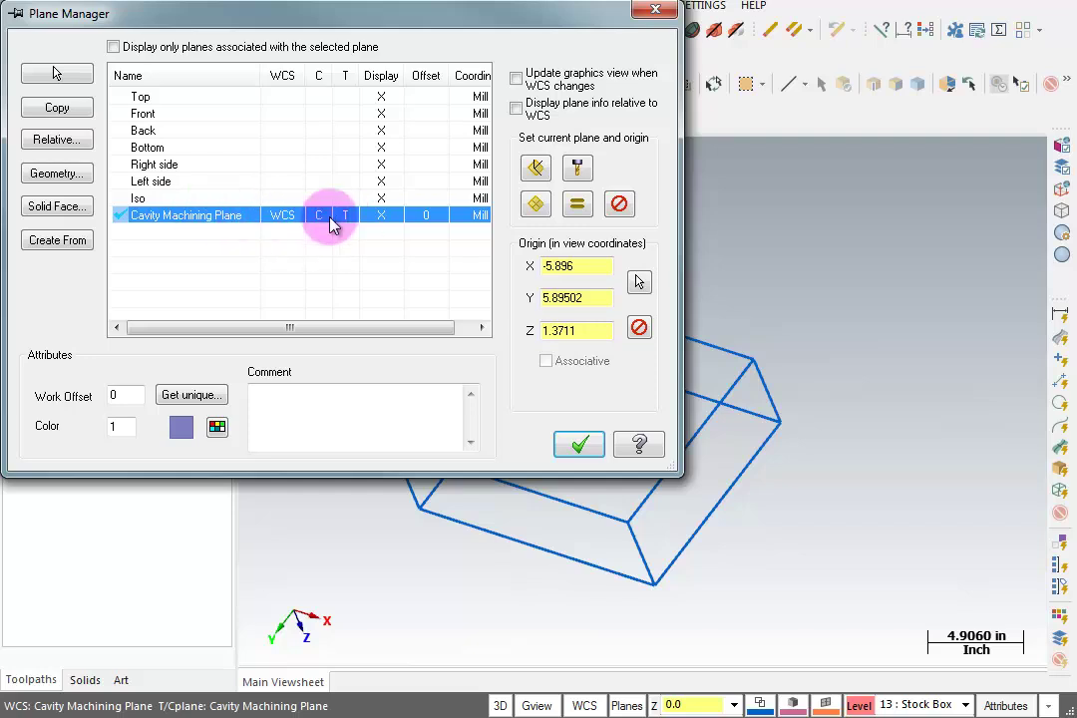
left_click(579, 445)
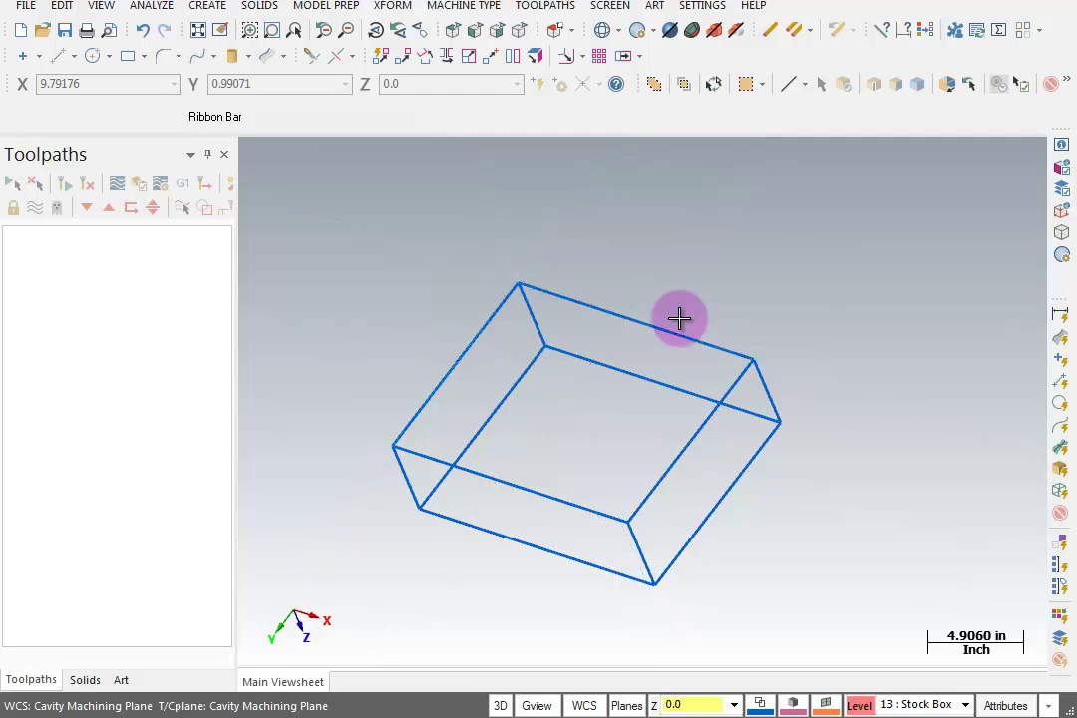
- Set the WCS, construction plane and tool plane back to Top
left_click(584, 711)
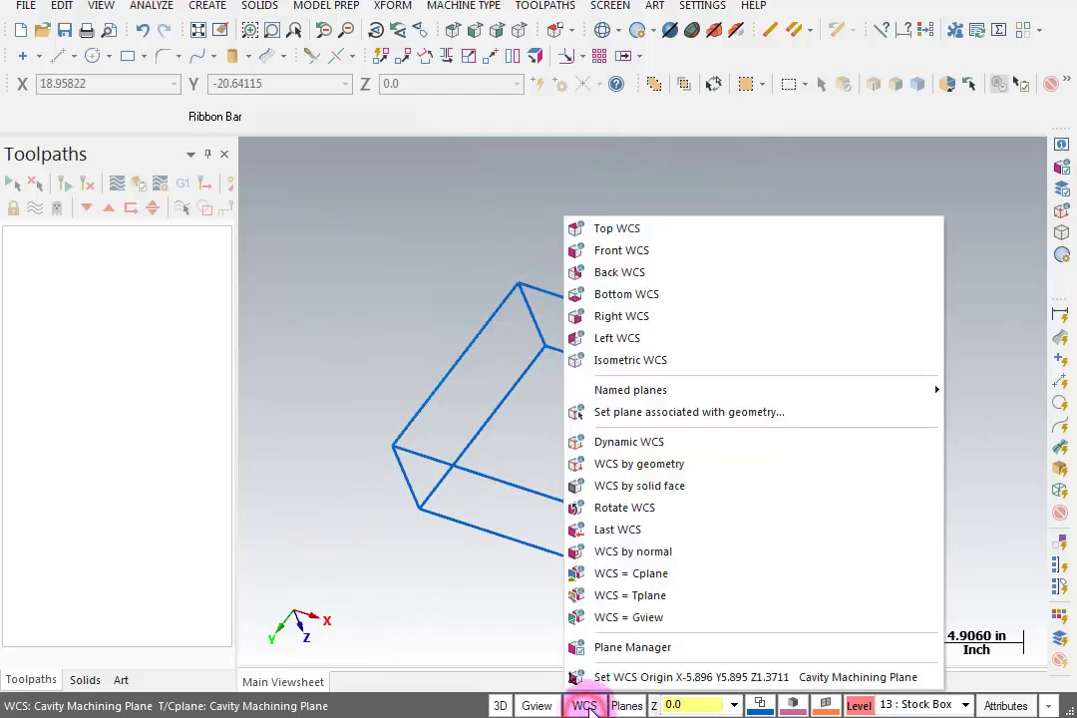
left_click(603, 645)
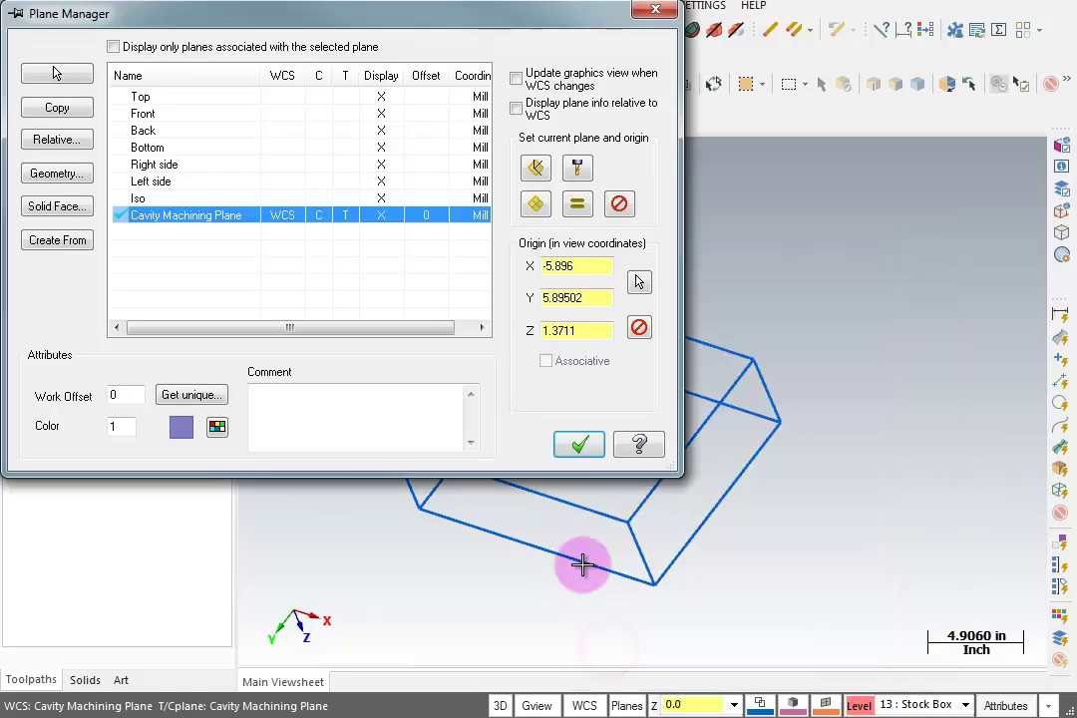
left_click(181, 95)
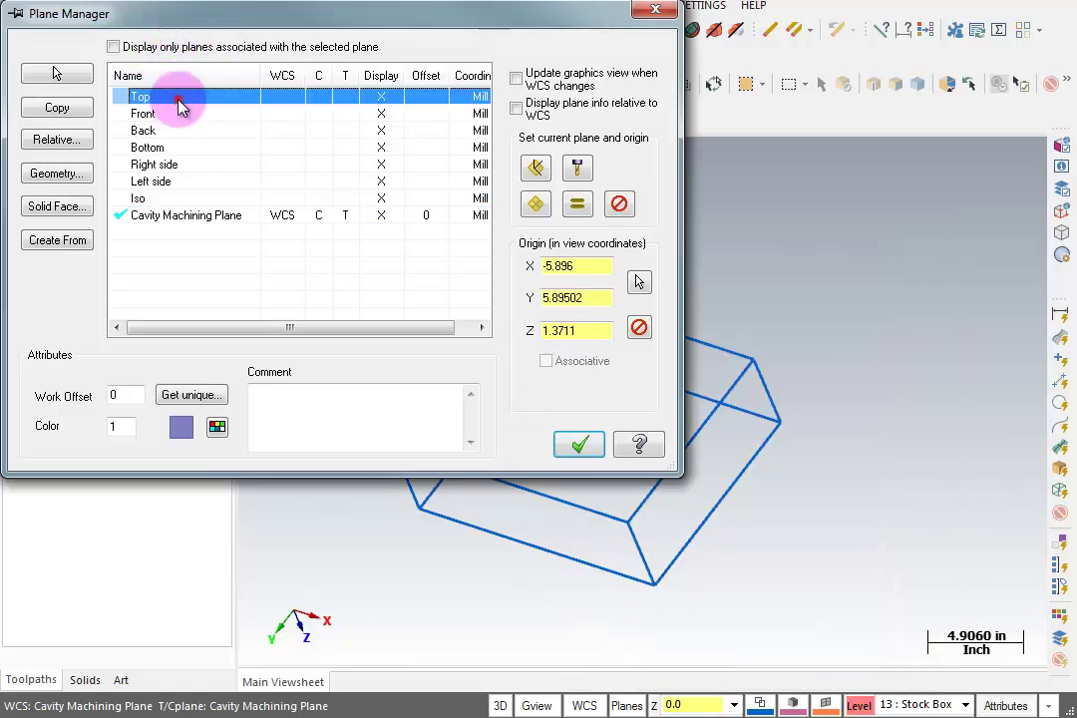
left_click(577, 207)
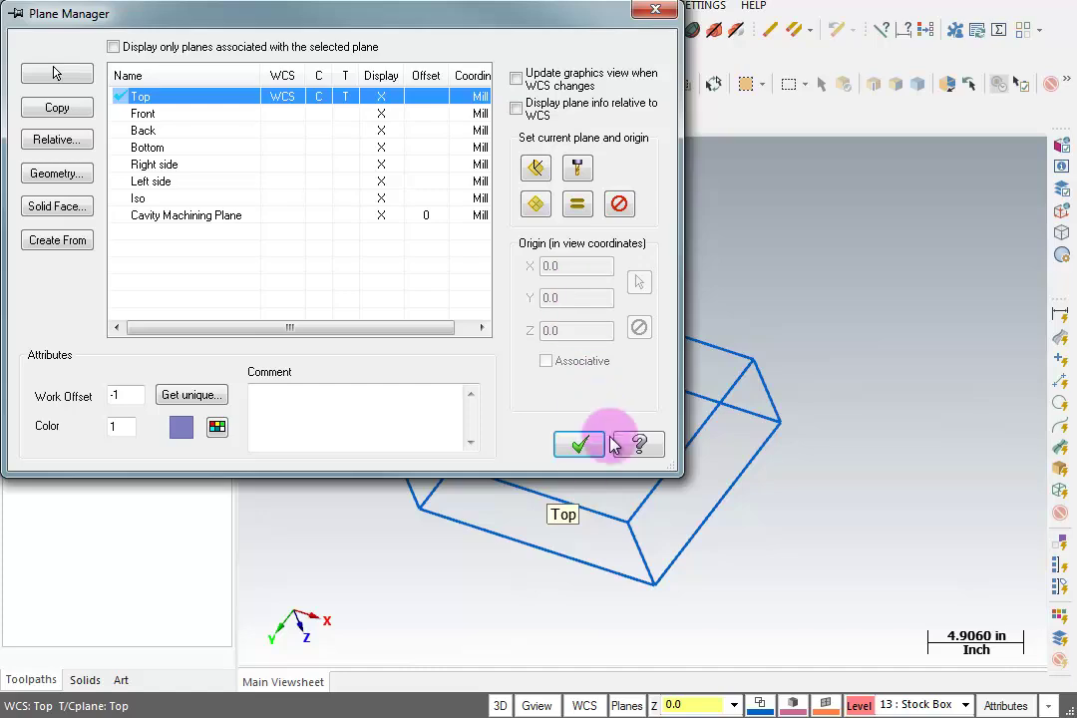
left_click(579, 446)
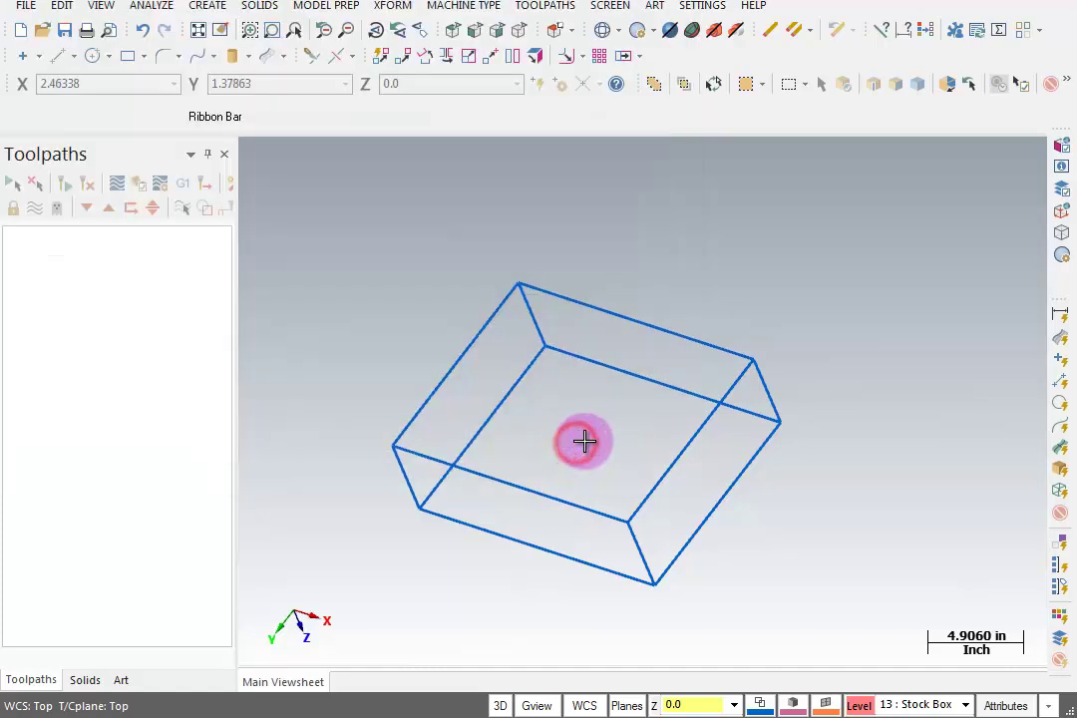
- Show the Cover Core Solid level and create level 12 named Stock Box Core as the main level
key("alt+z")
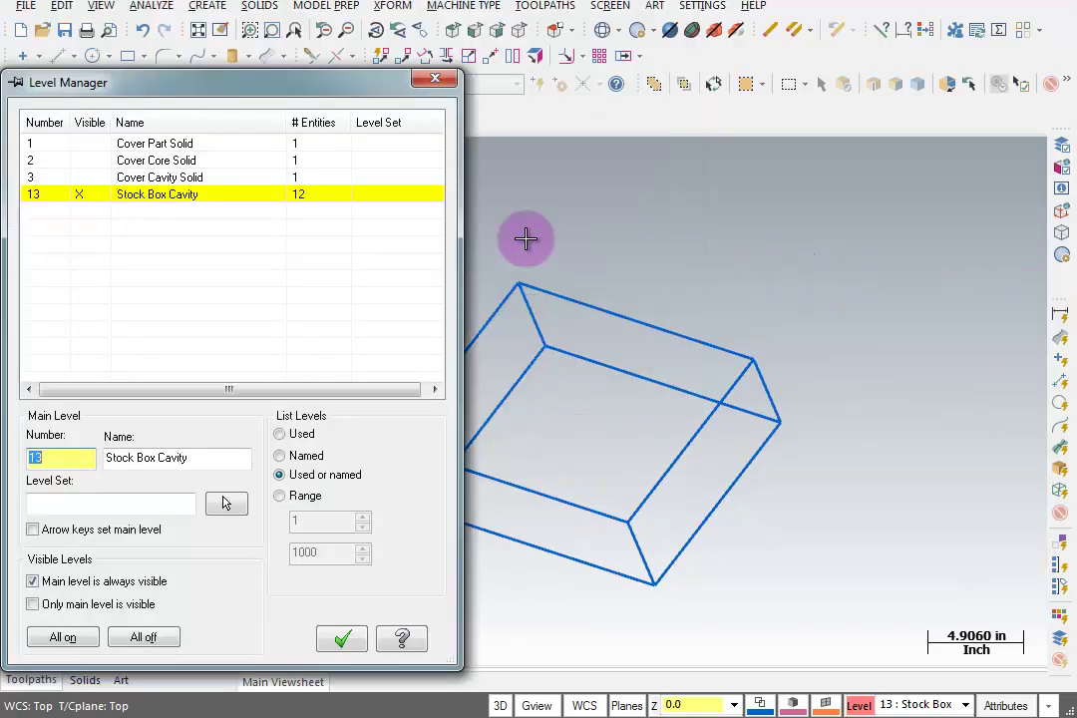
left_click(89, 162)
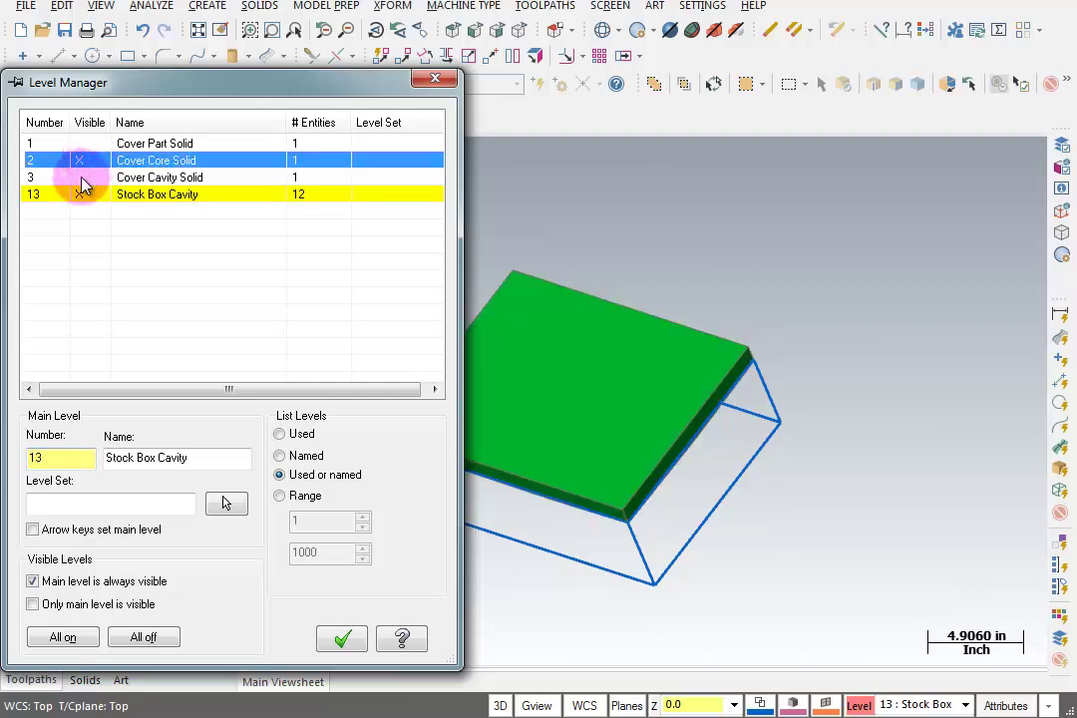
left_click(65, 454)
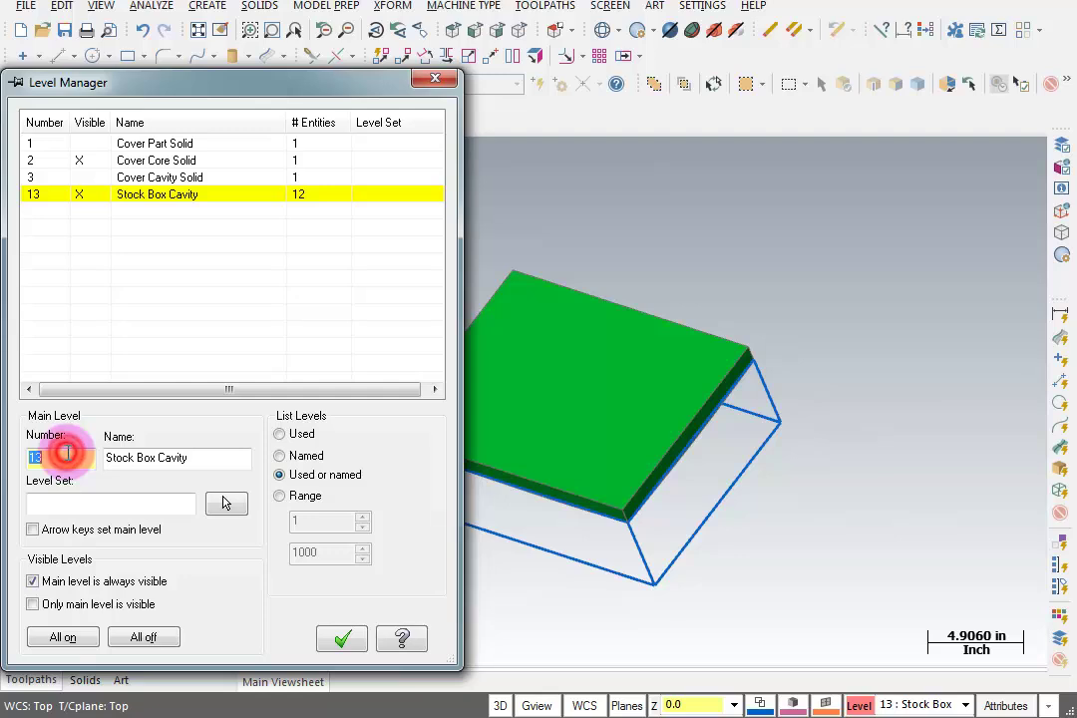
type("12")
key("Tab")
type("Stock Box Core")
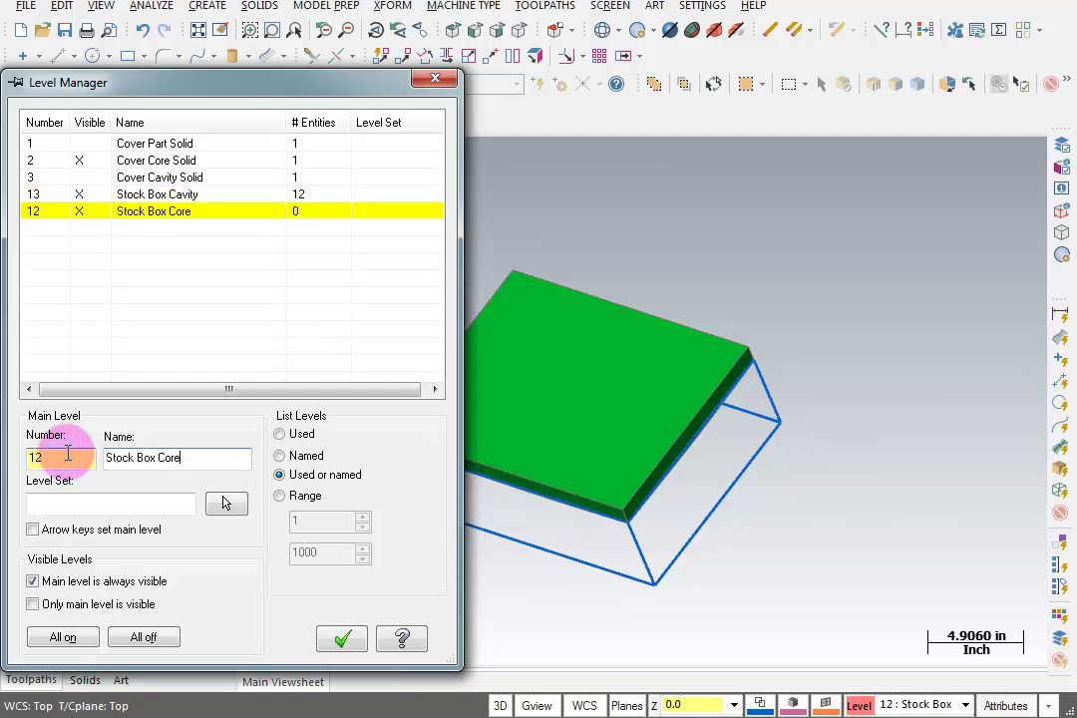
key("Return")
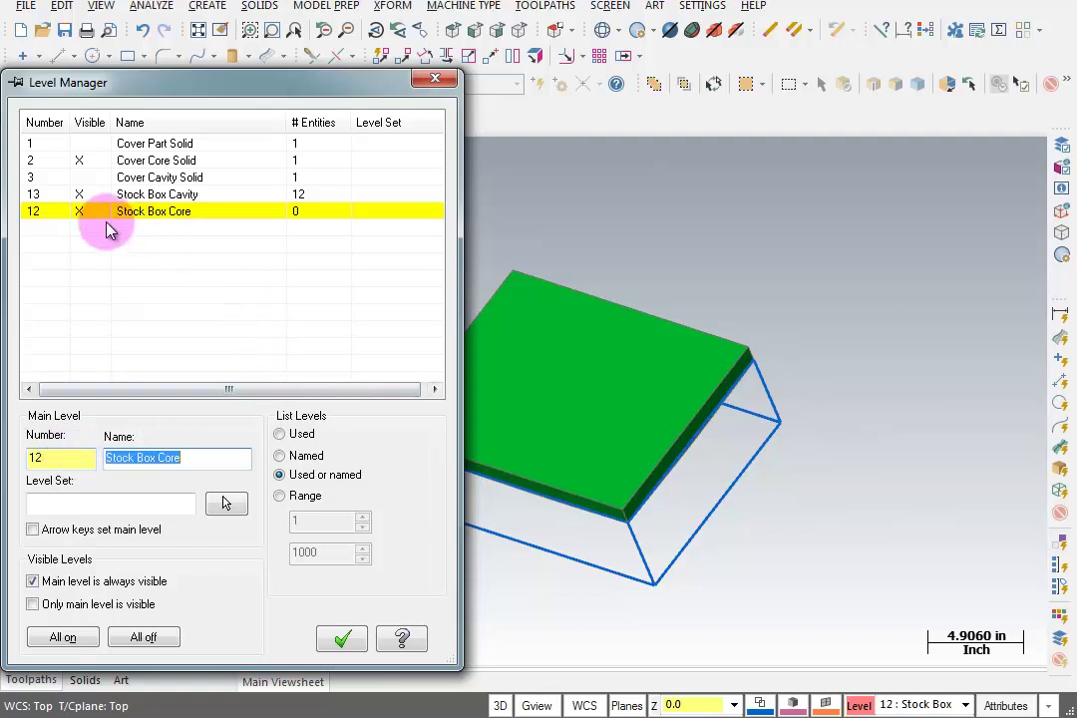
- Hide the Stock Box Cavity level and view the core solid in isometric
left_click(78, 194)
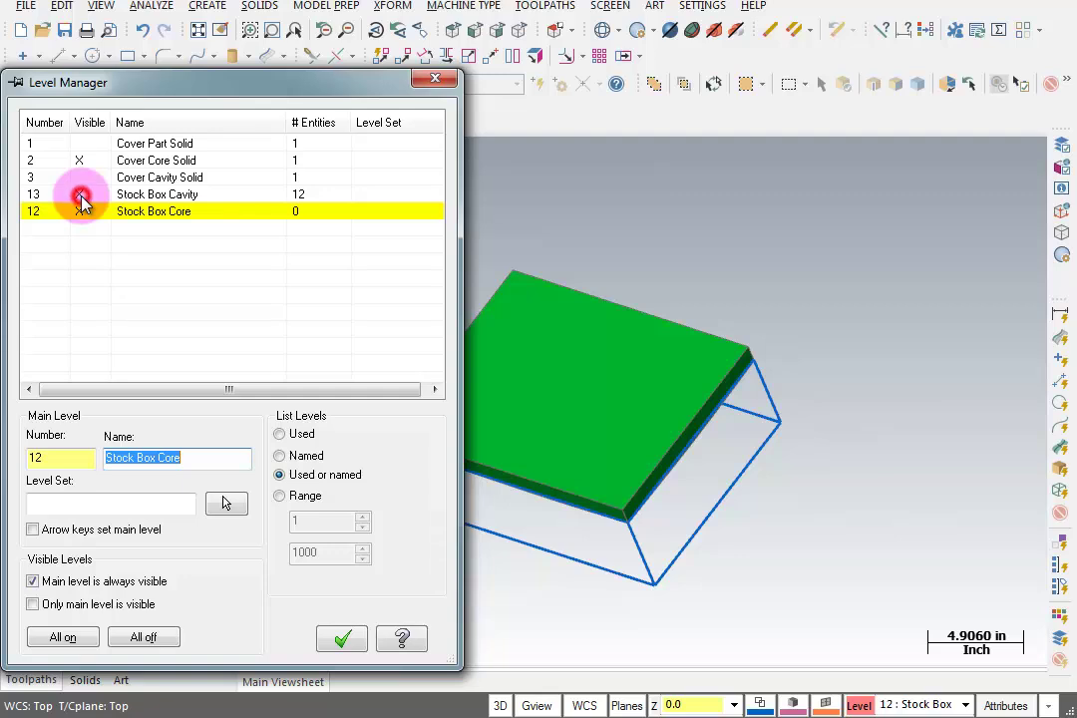
left_click(339, 638)
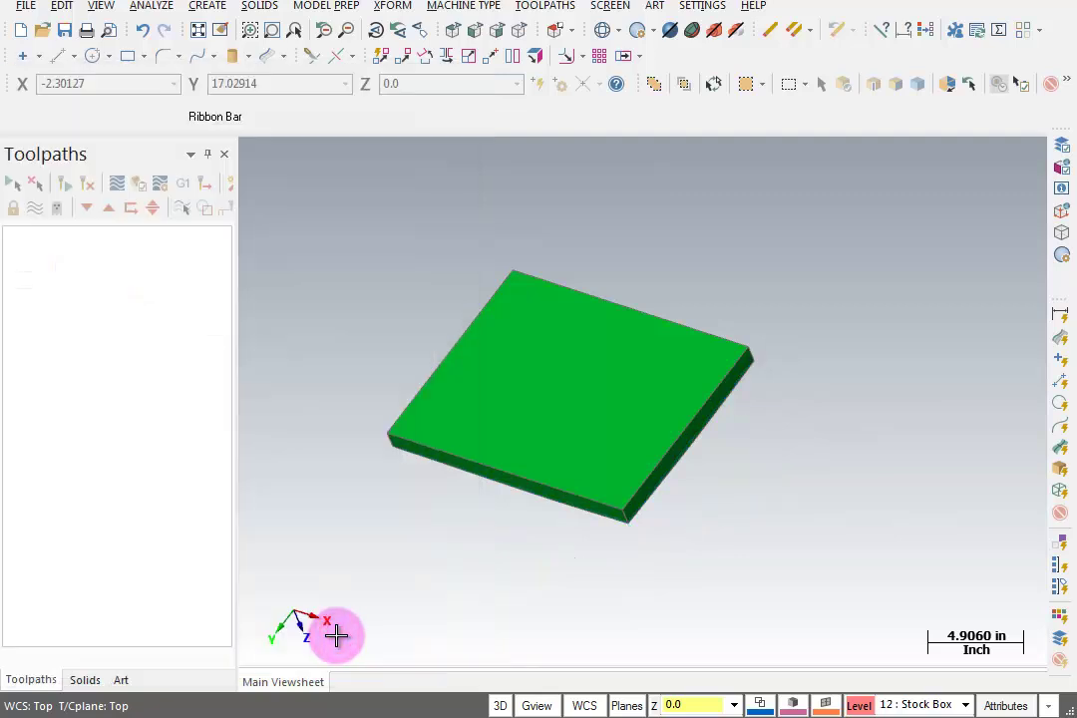
right_click(333, 318)
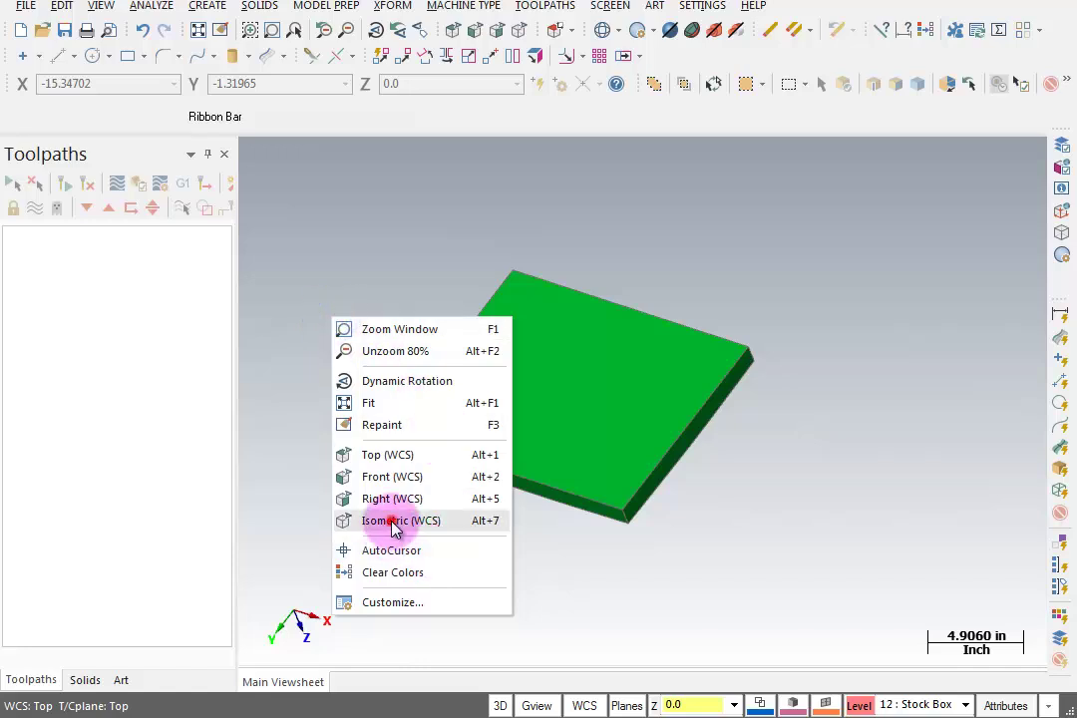
left_click(361, 521)
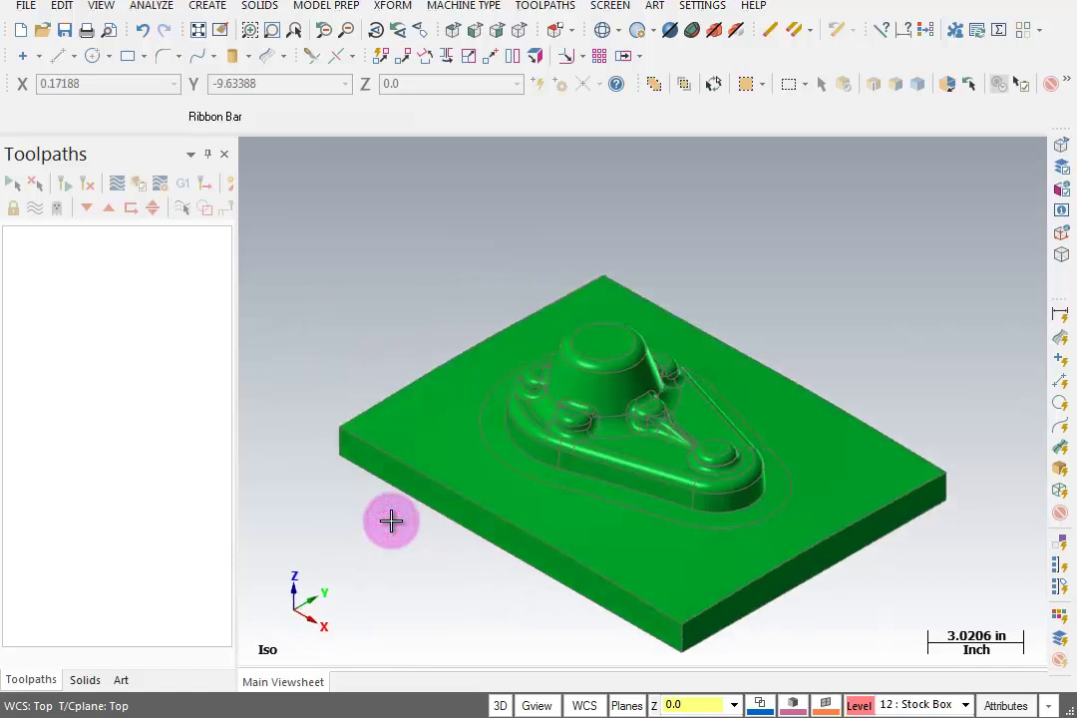
- Start a bounding box around the whole core solid
left_click(209, 8)
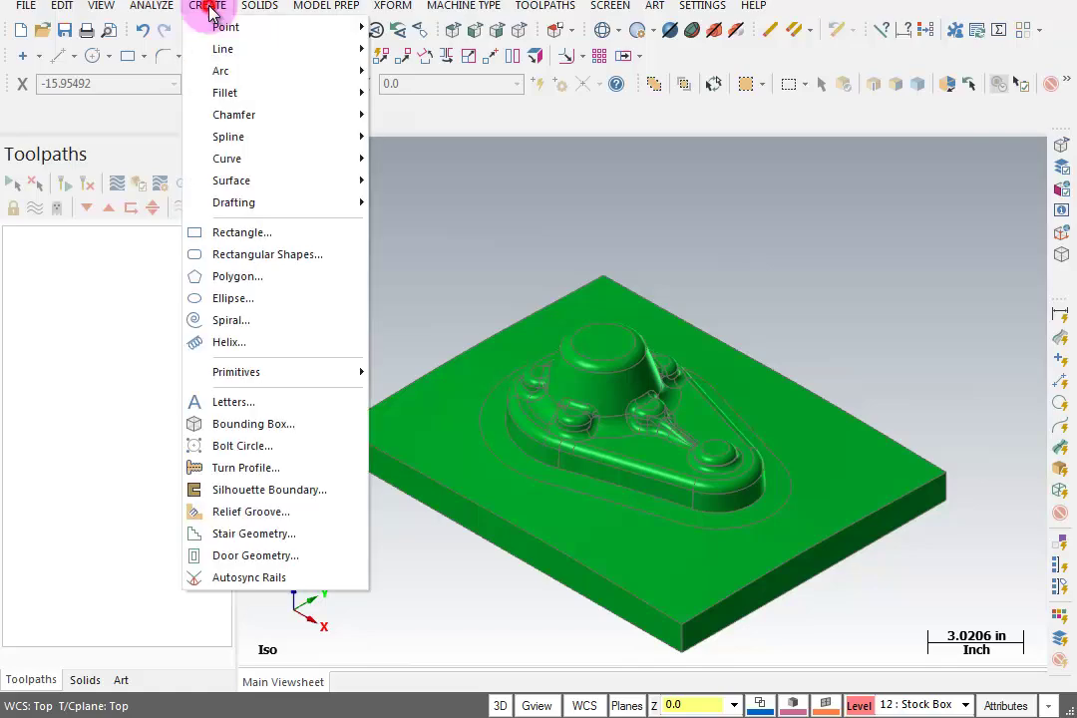
left_click(253, 424)
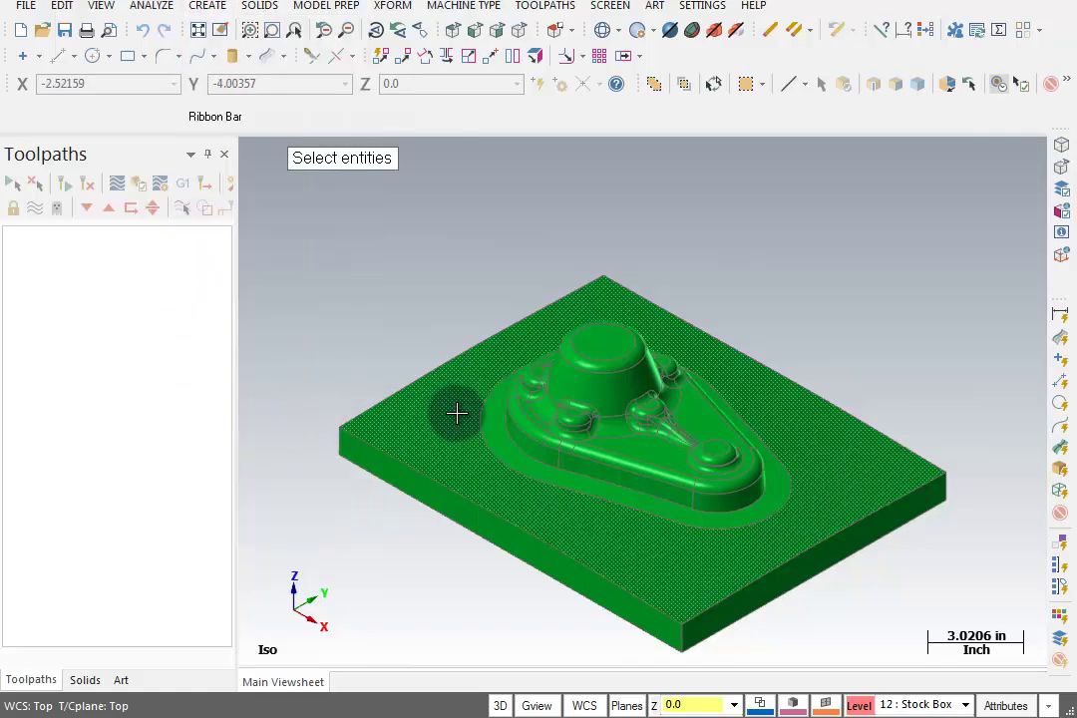
left_click(456, 413)
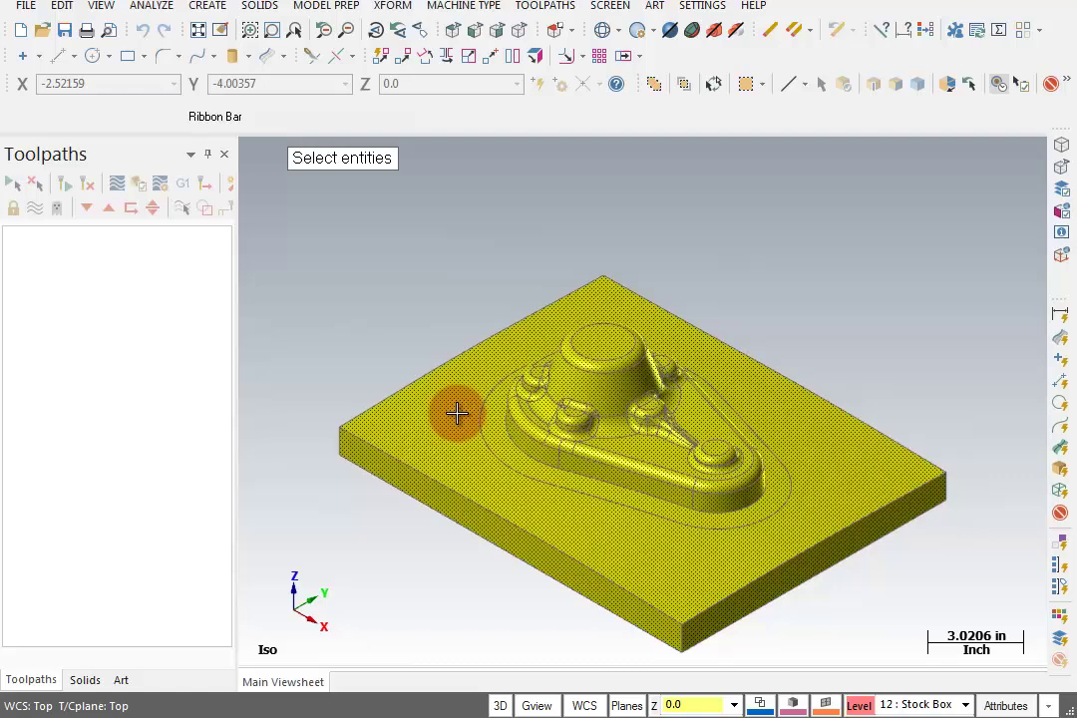
key("Return")
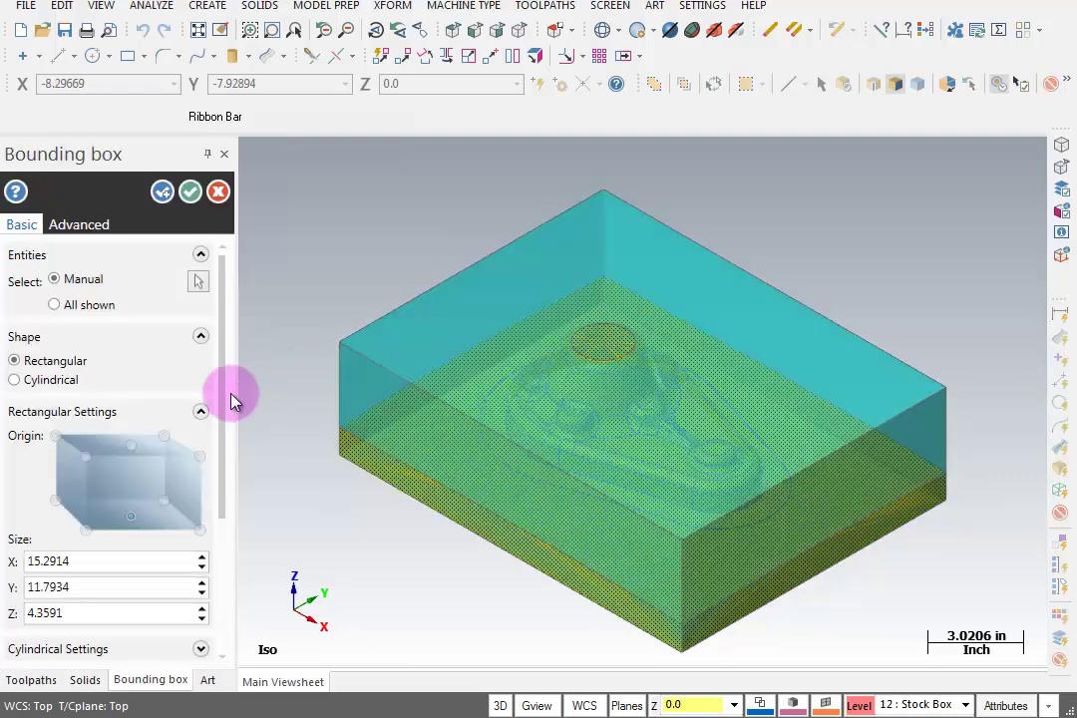
- Extend the bounding box's top face incrementally by 0.05 in and create the core's stock box as lines
left_click_drag(224, 404, 55, 511)
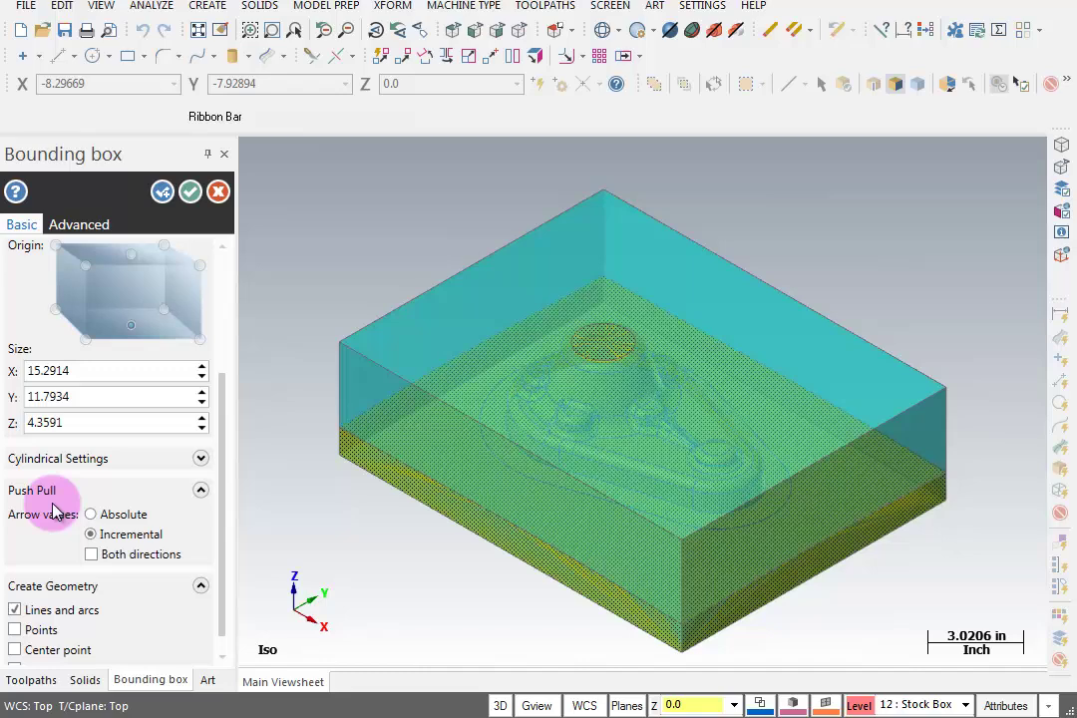
mouse_move(493, 348)
left_click(641, 339)
left_click_drag(643, 342, 680, 229)
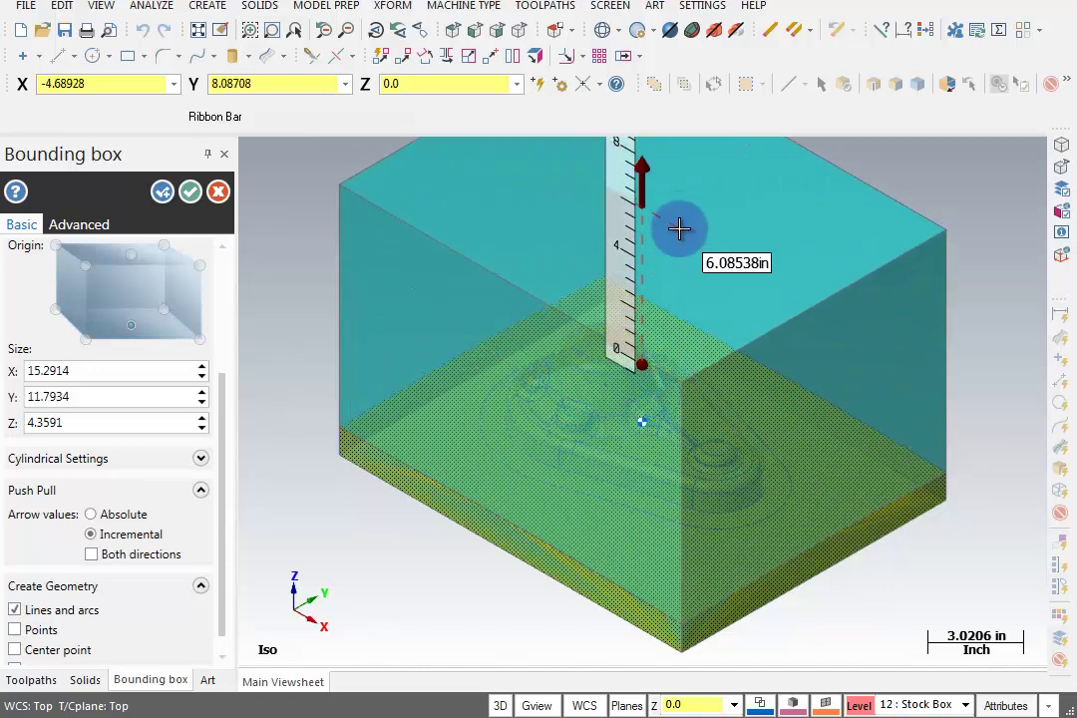
type(".05")
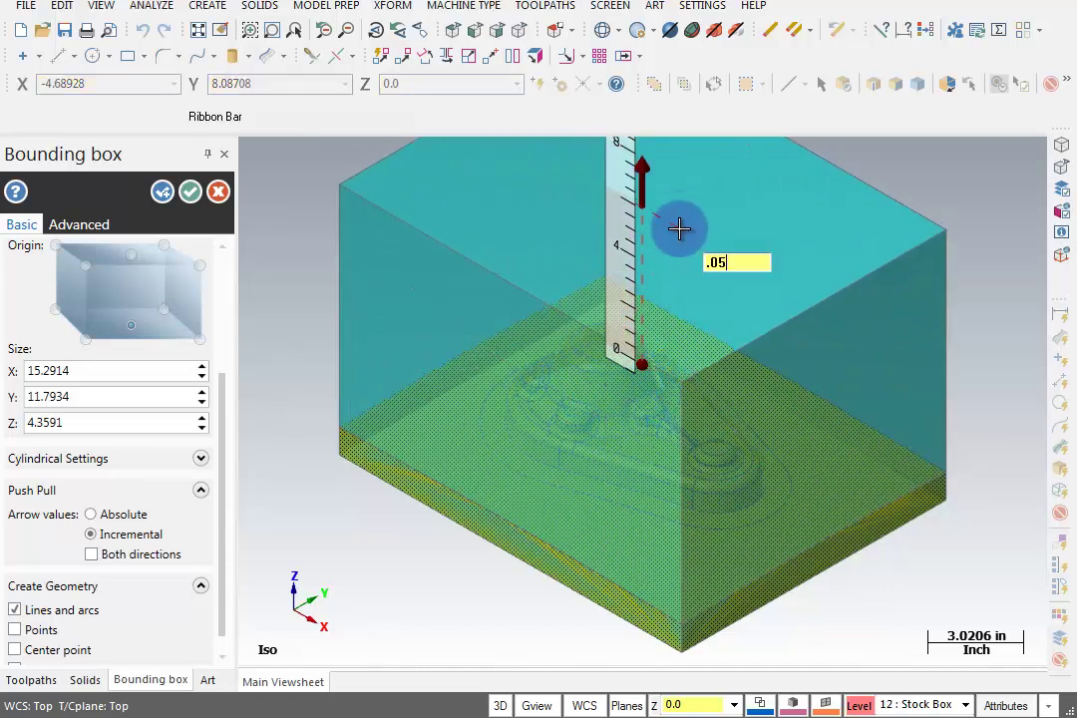
key("Return")
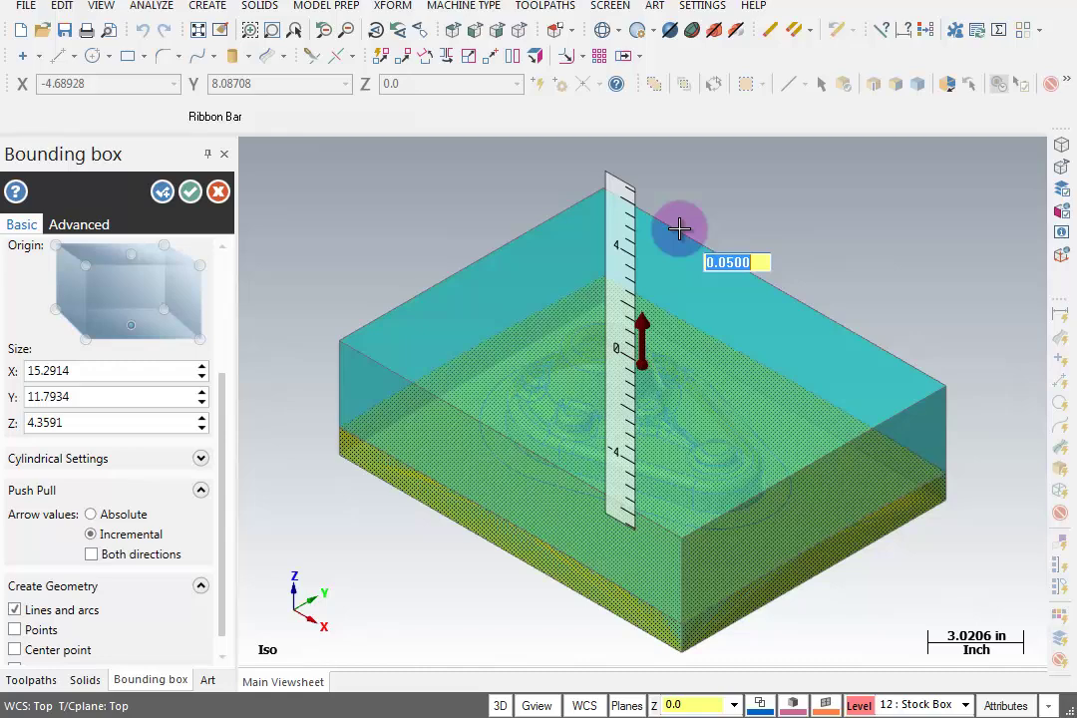
key("Return")
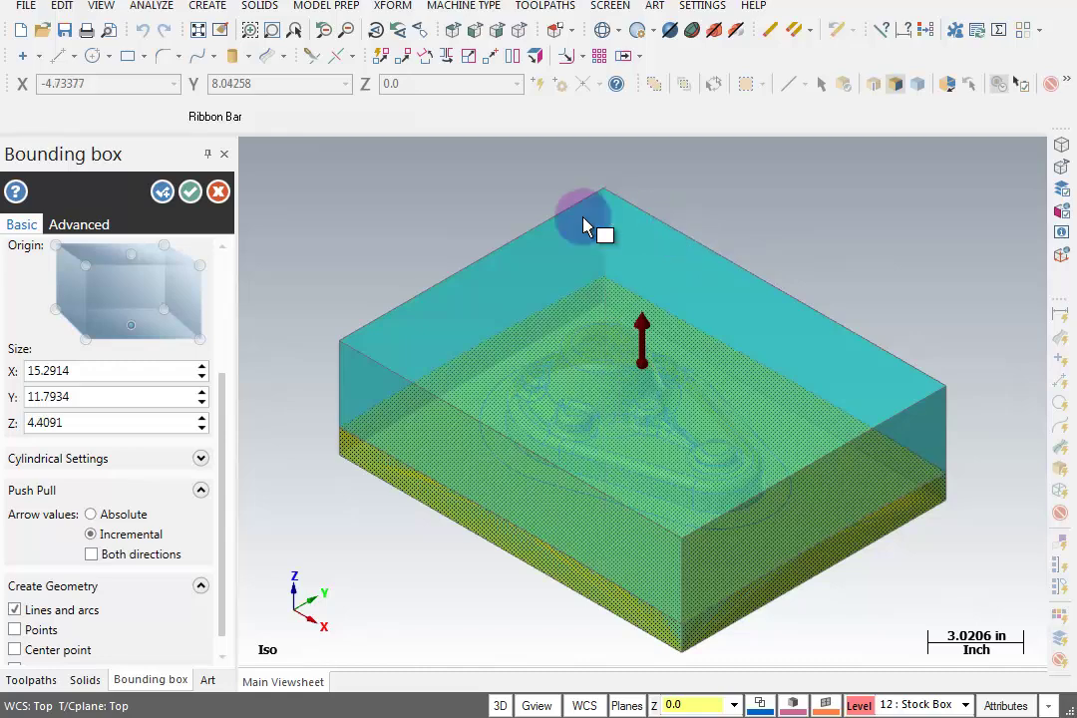
left_click(189, 191)
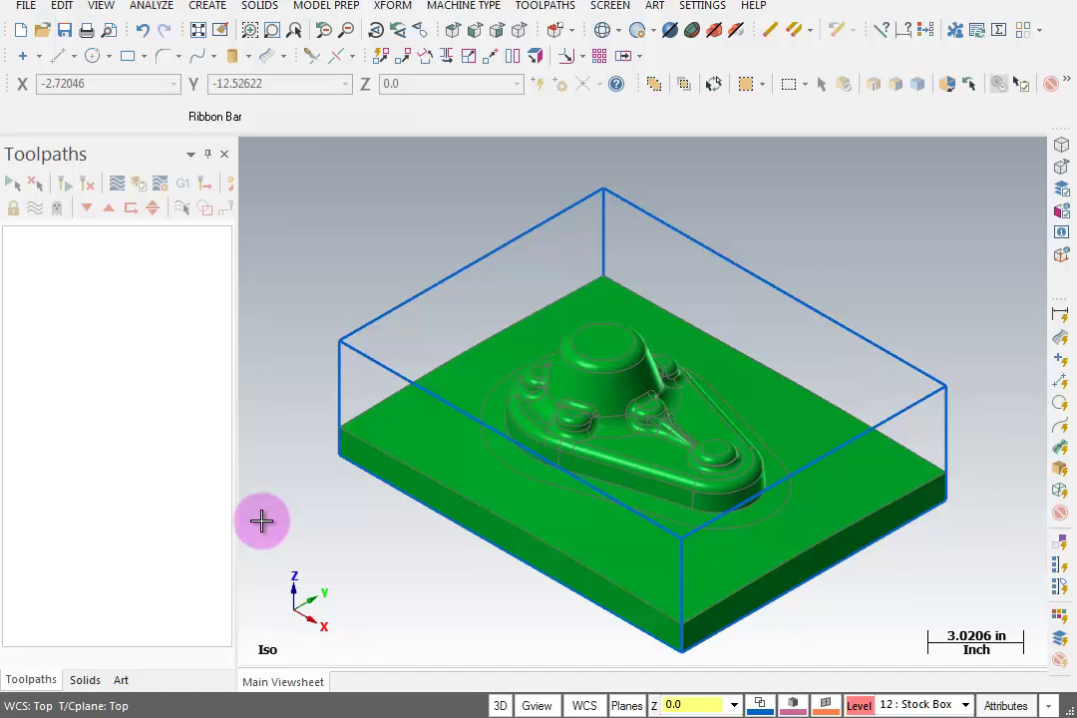
- Create a new plane by geometry from the stock box's top front and top left edges, accepting the Z-up orientation with X along the front edge
left_click(585, 706)
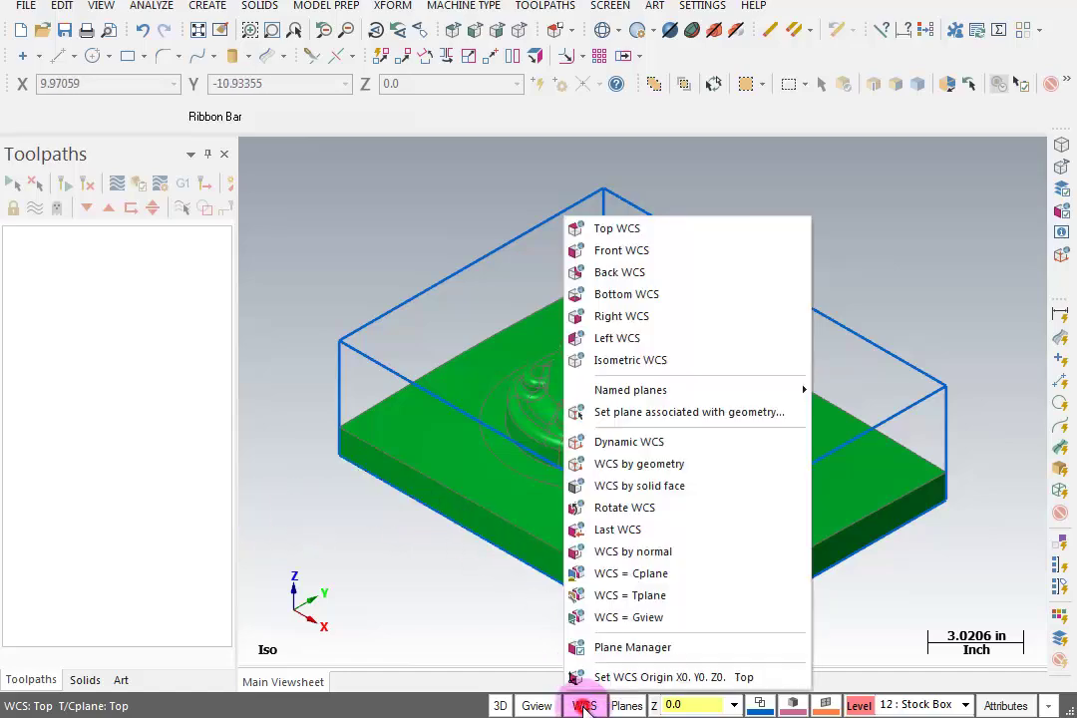
left_click(597, 646)
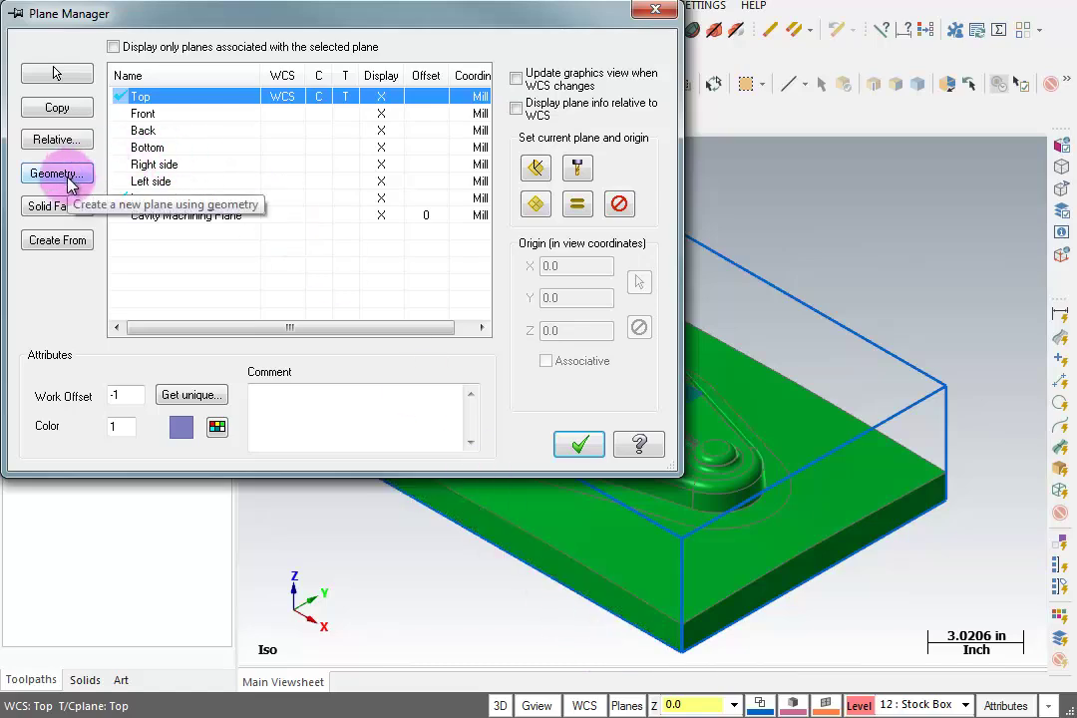
left_click(68, 179)
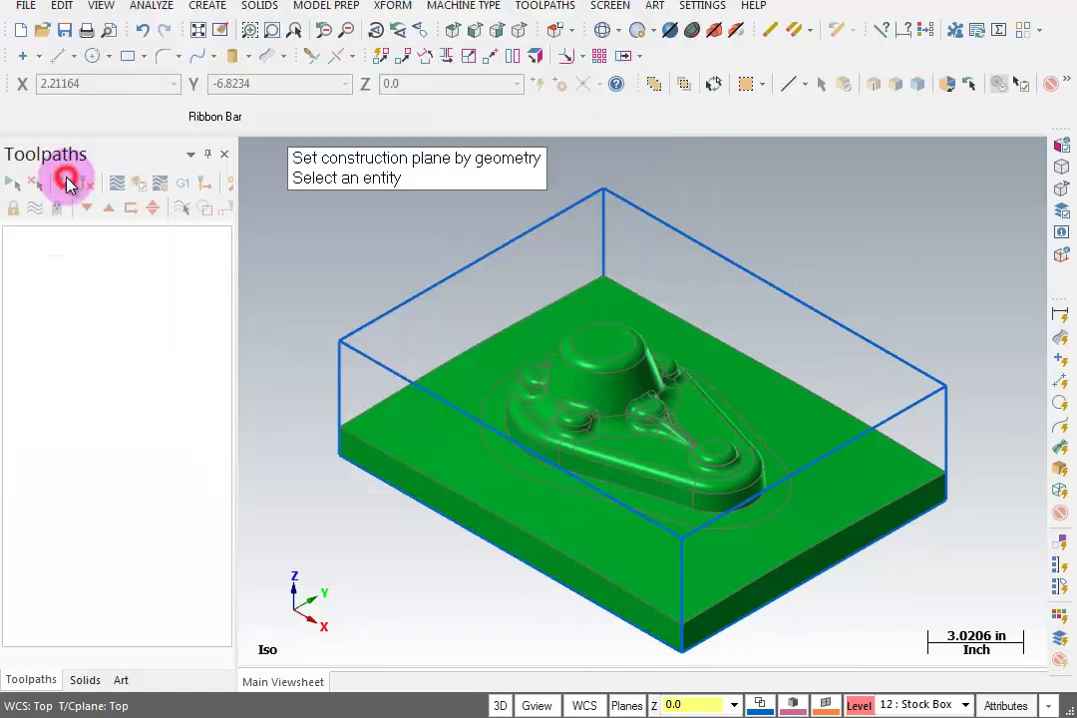
left_click(382, 363)
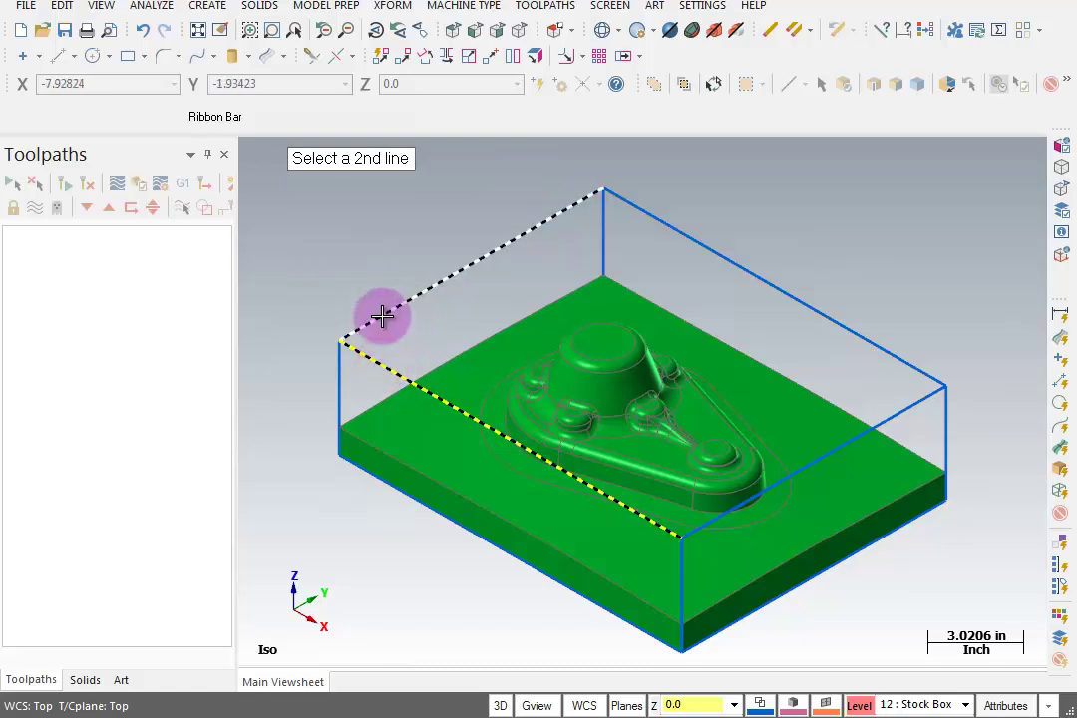
left_click(382, 316)
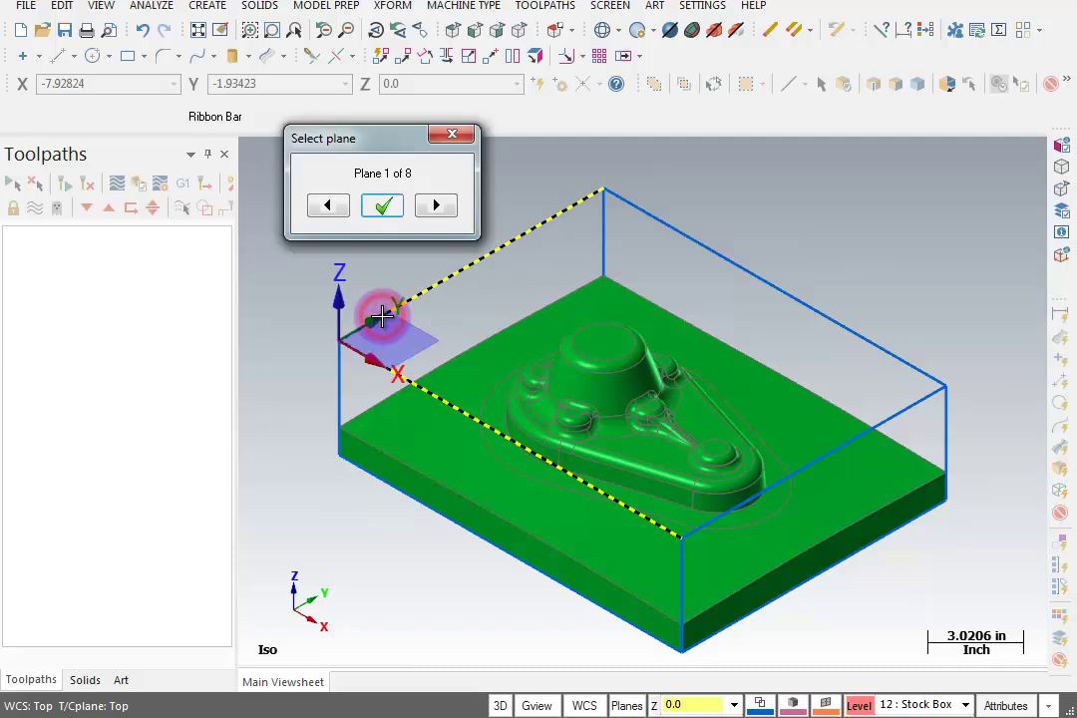
left_click(382, 207)
- Name the new plane Core Machining Plane, enable work offset 1 and set it as the WCS
type("Core Machining")
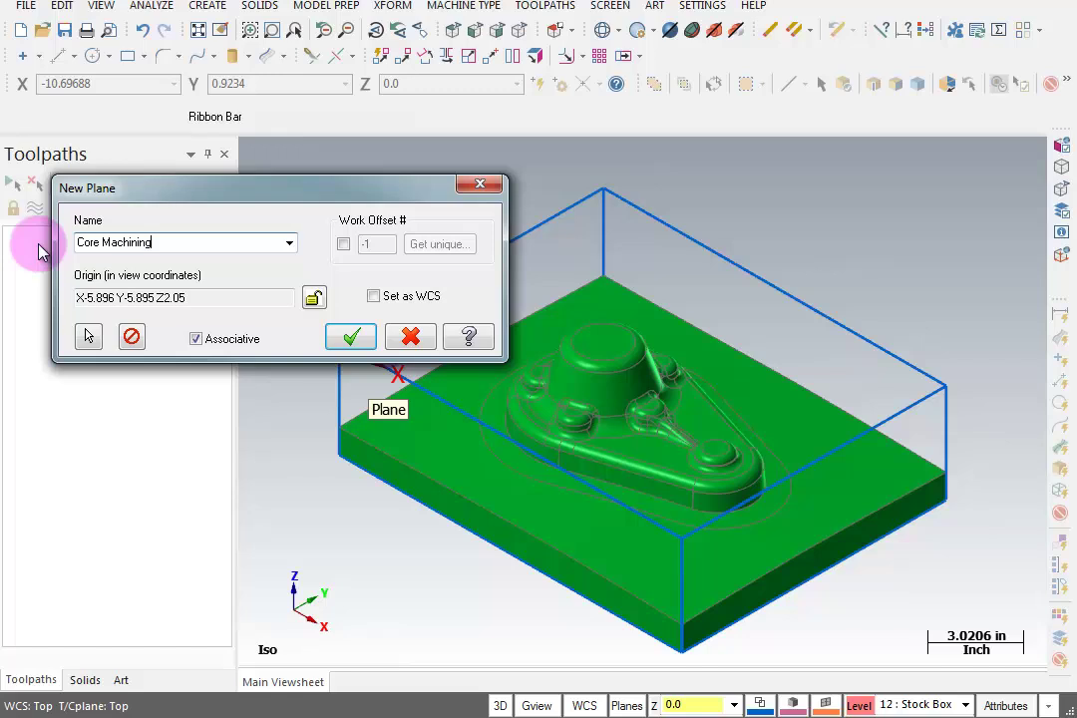
type(" Plane")
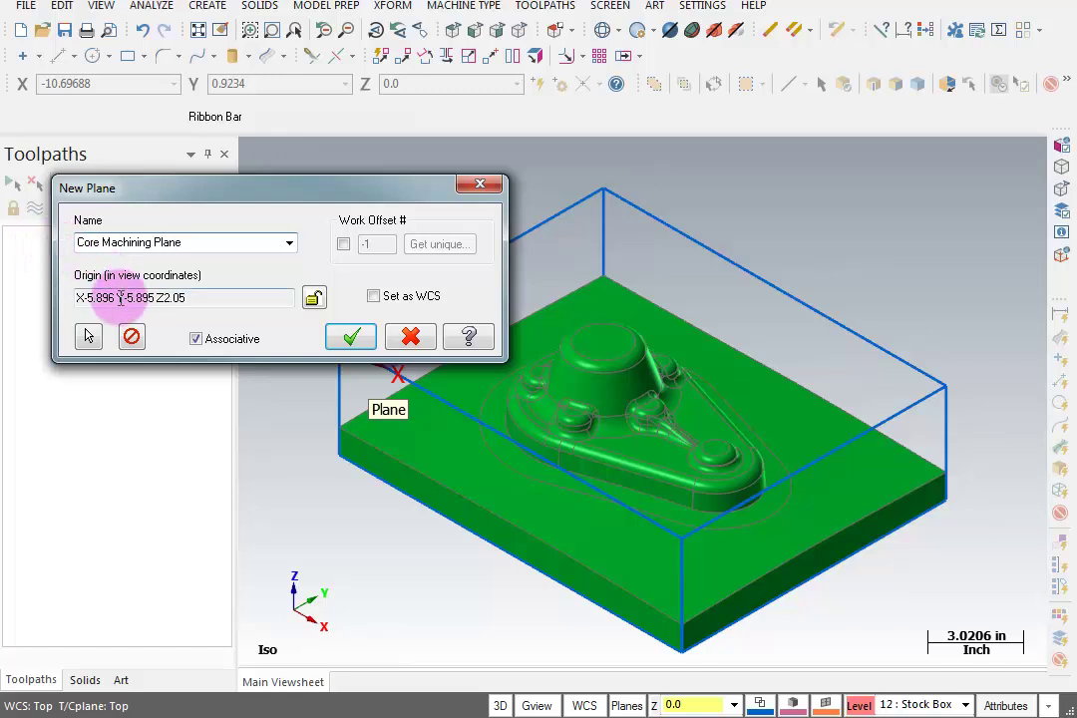
left_click(344, 244)
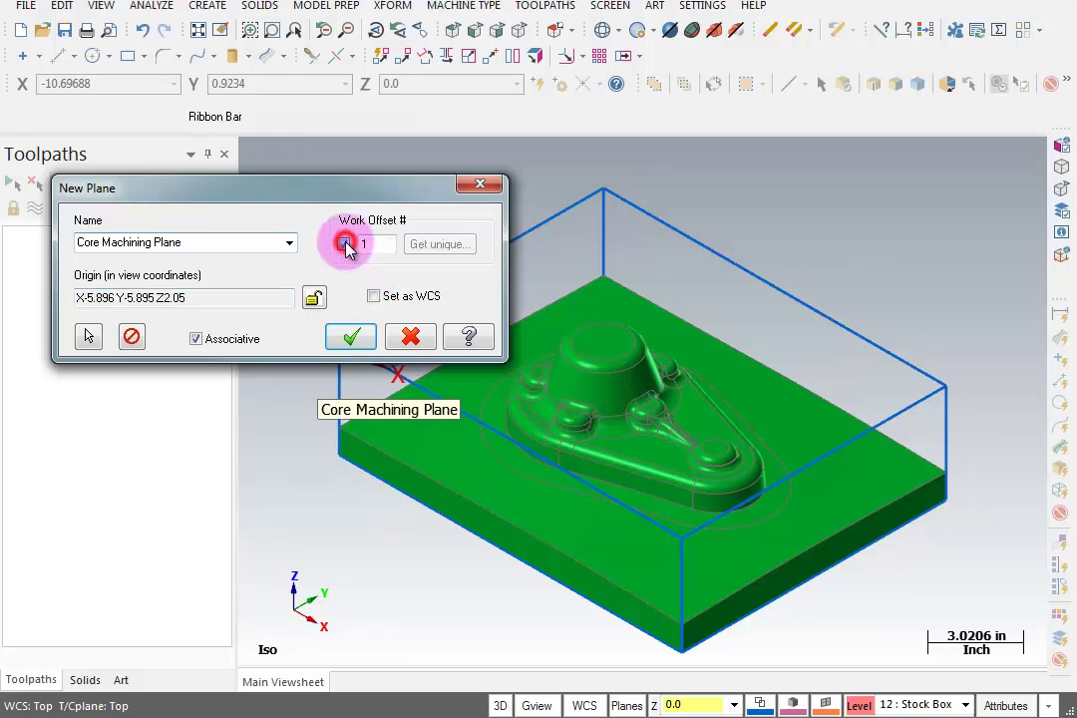
left_click(373, 296)
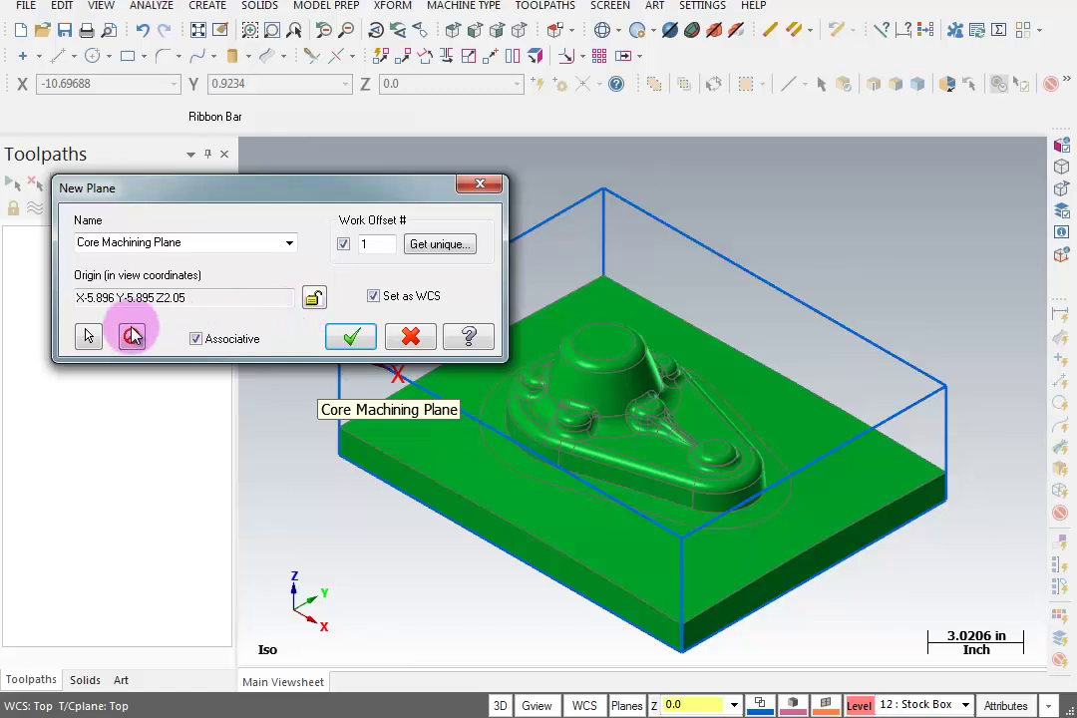
- Place the Core Machining Plane's origin at the stock box's top back-left corner (X-5.896 Y5.8984 Z2.05) and finish defining the plane
left_click(88, 338)
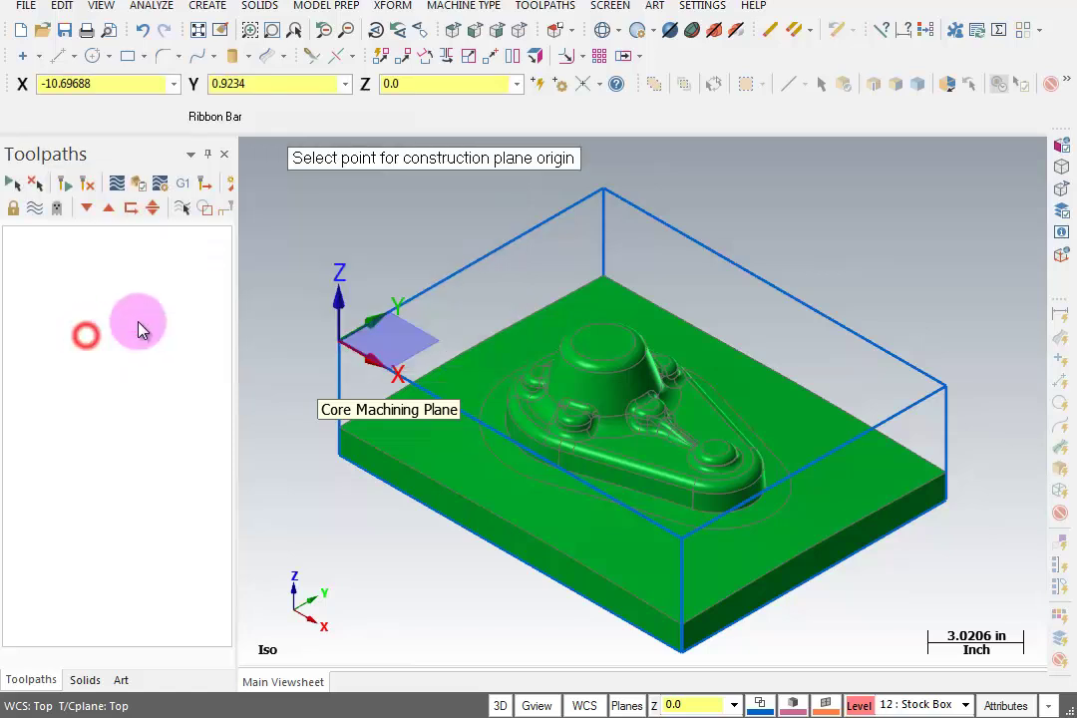
left_click(606, 188)
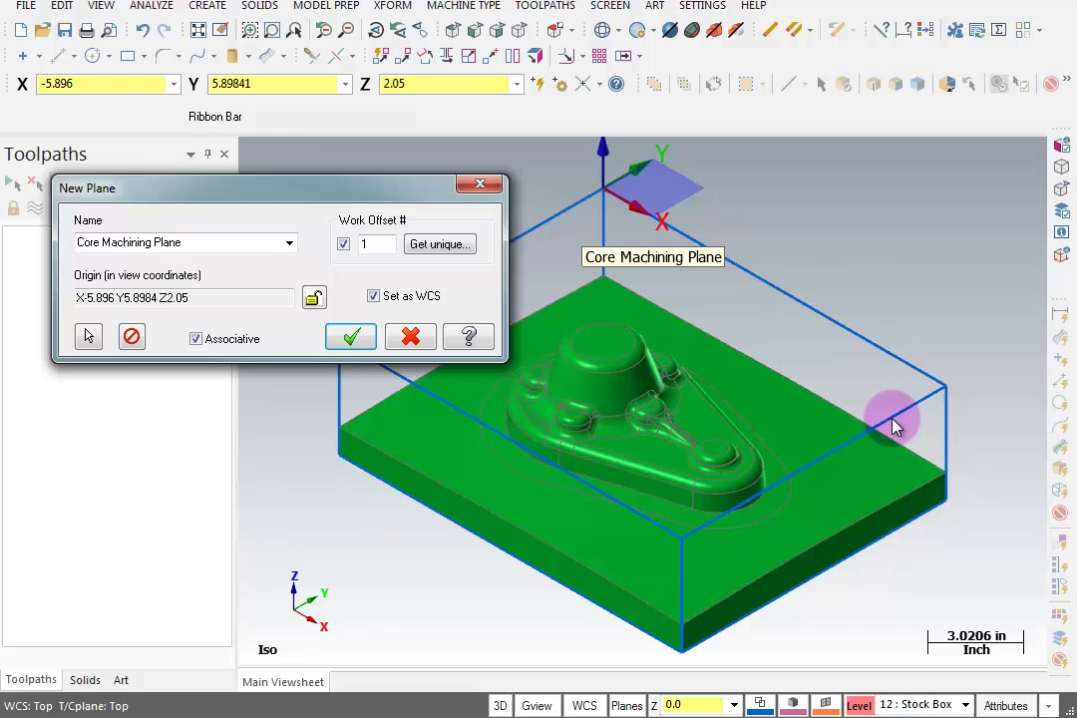
left_click(351, 337)
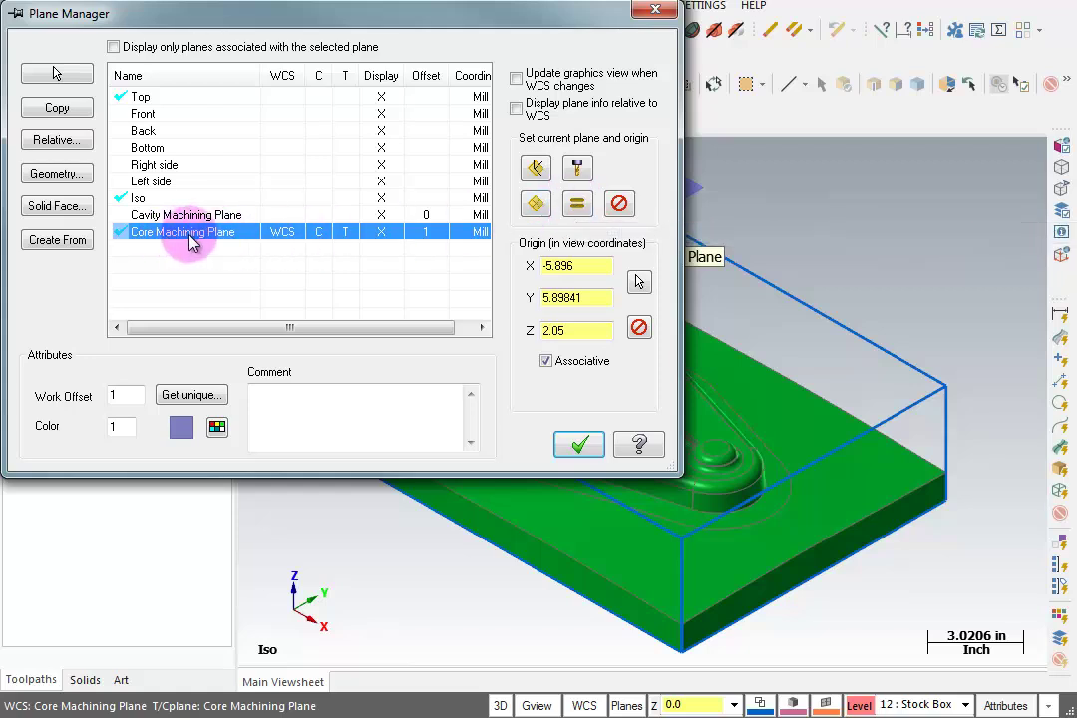
left_click(581, 445)
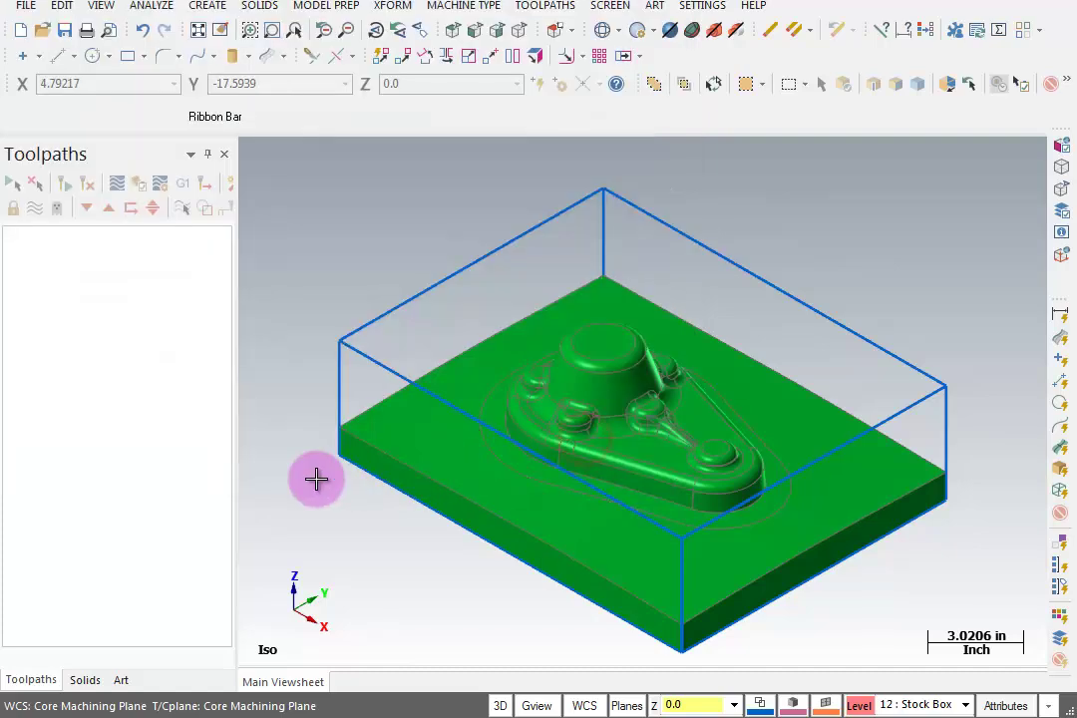